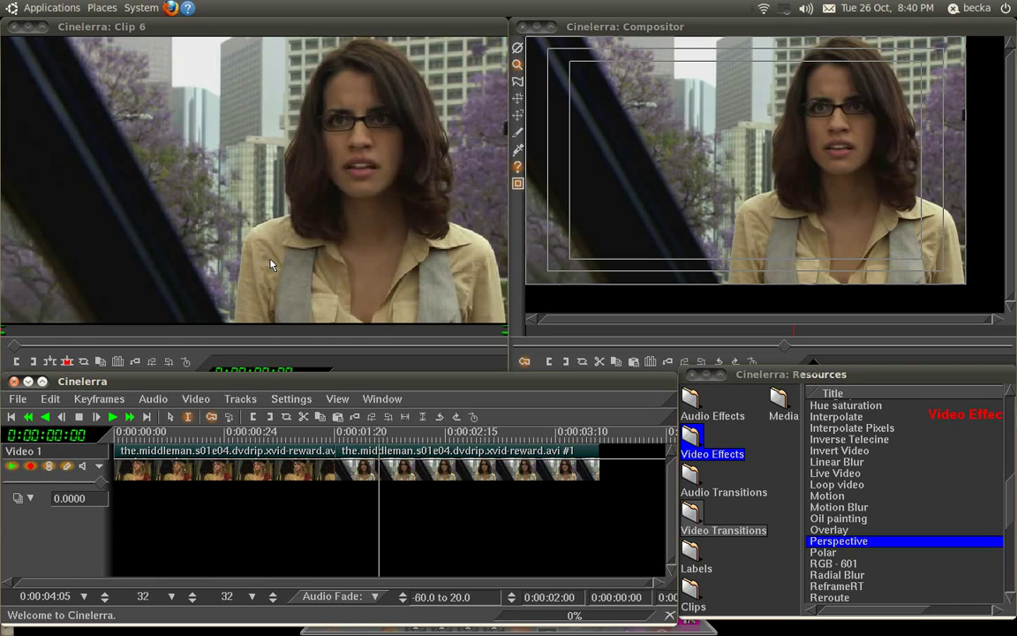
- Apply the Perspective video effect to the first clip on Video 1, open its settings and reset the grid
click(841, 545)
drag(842, 549, 228, 461)
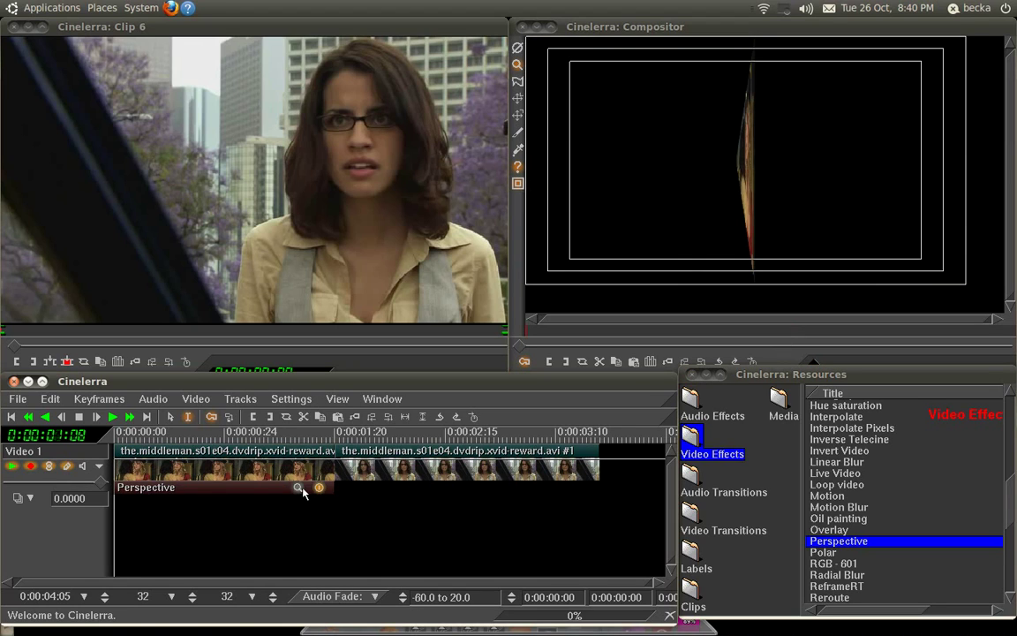
click(298, 487)
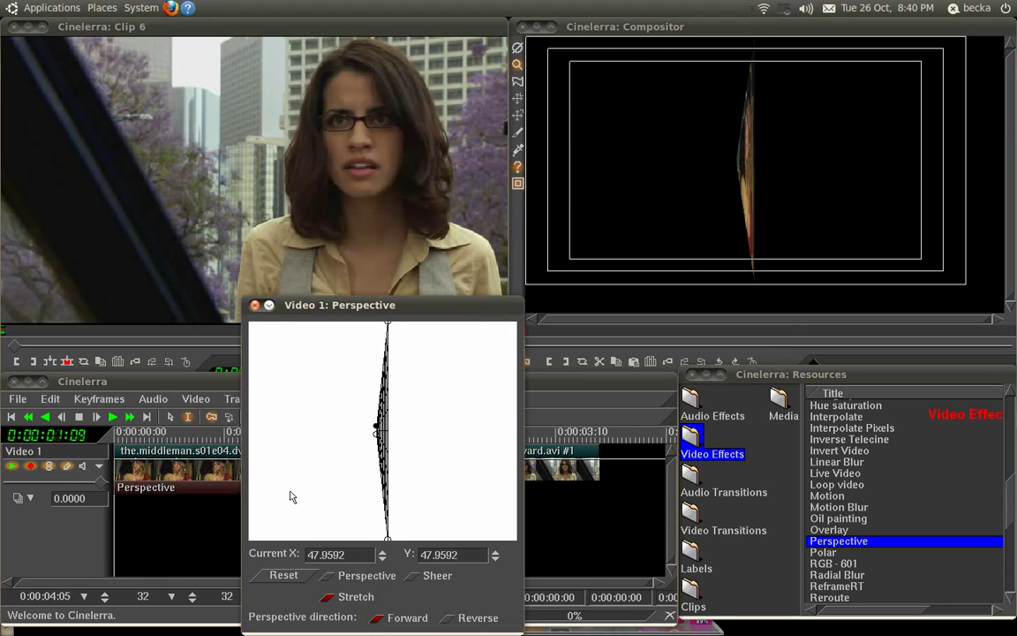
click(284, 575)
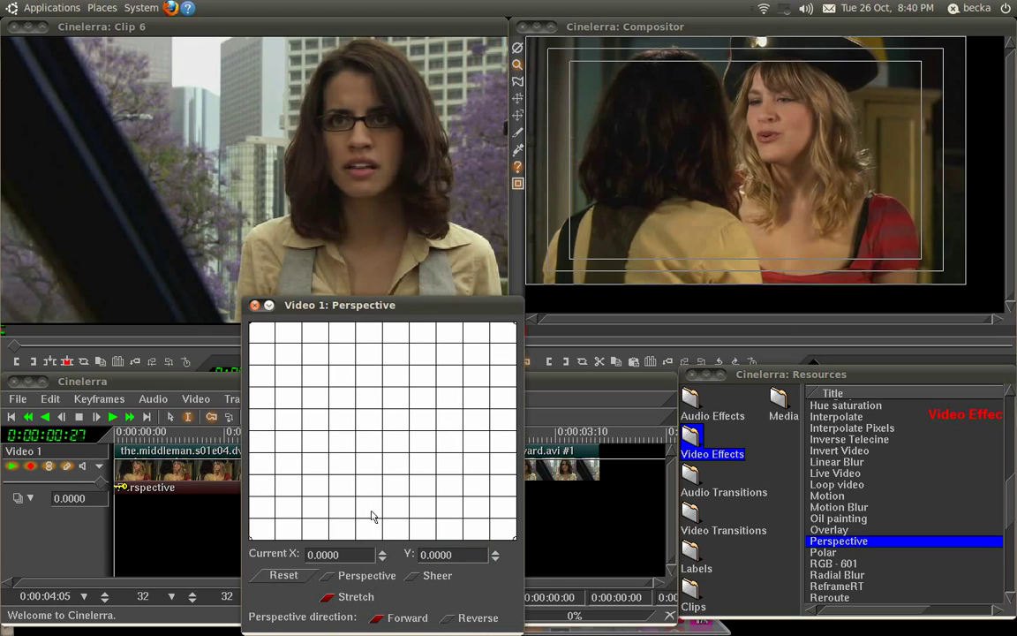
- Try pulling the Perspective grid's lower-left, upper-left and upper-right corners inward, the last to about X 73, Y 33
drag(255, 541, 296, 485)
drag(255, 328, 295, 359)
drag(516, 325, 444, 393)
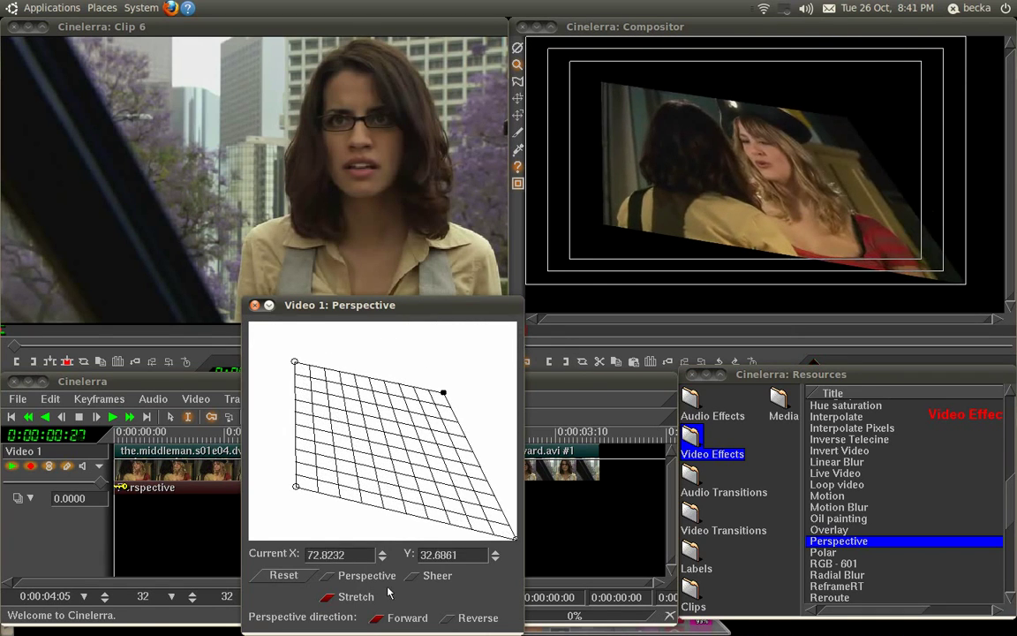
- Try the Sheer and Perspective modes on the distorted grid, return to Stretch, reset the grid and close the effect settings
click(424, 574)
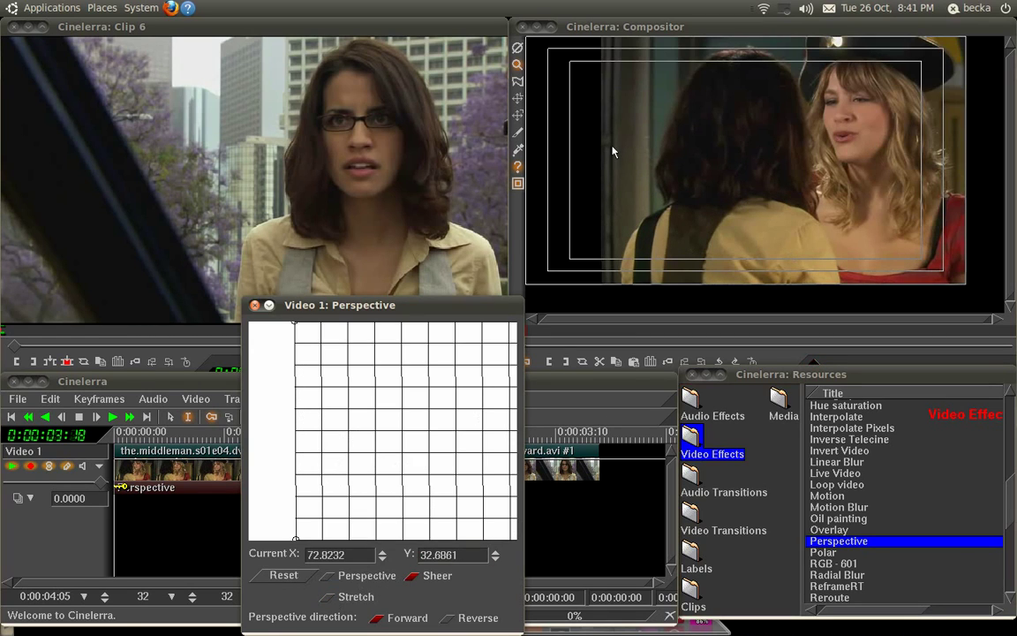
click(353, 576)
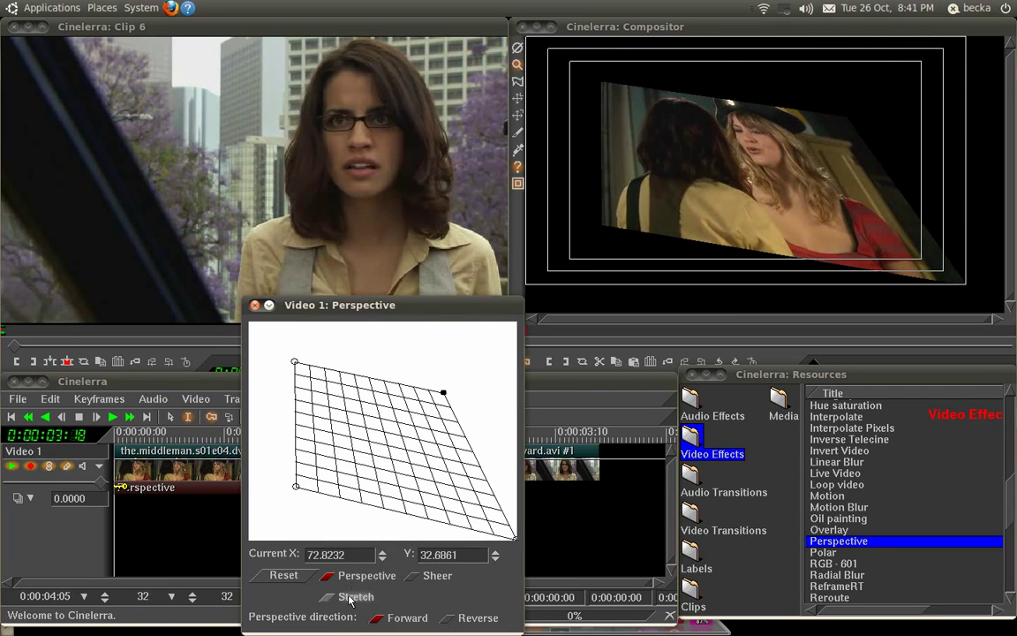
click(351, 596)
click(344, 576)
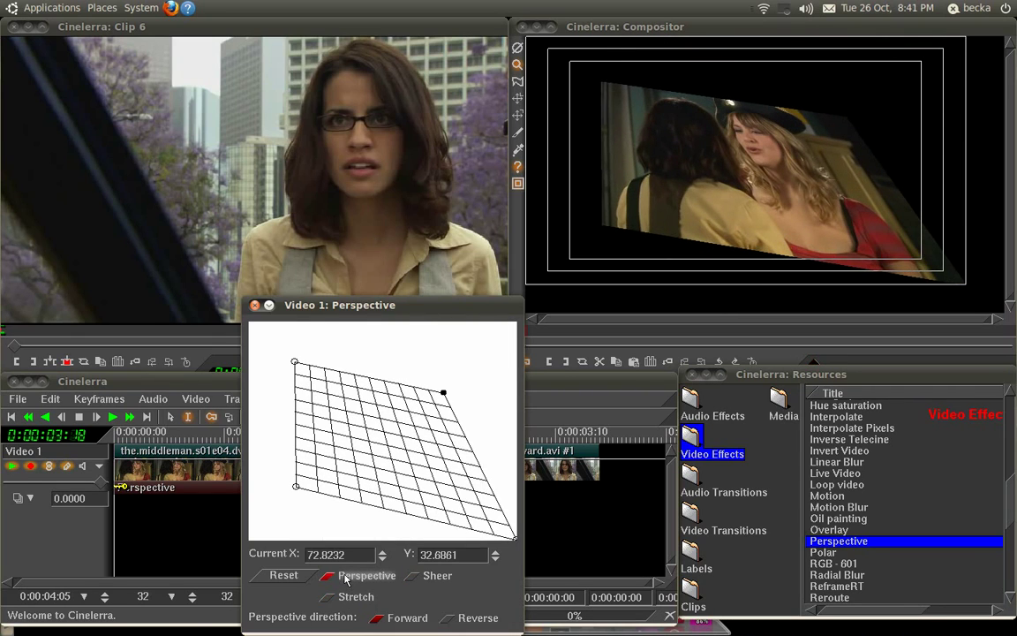
click(339, 600)
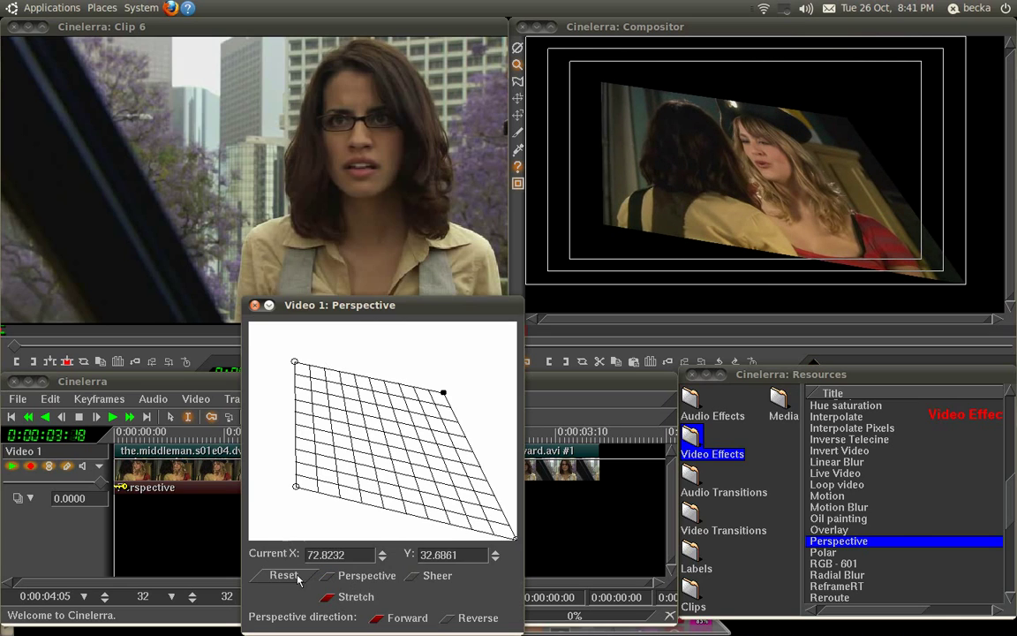
click(305, 578)
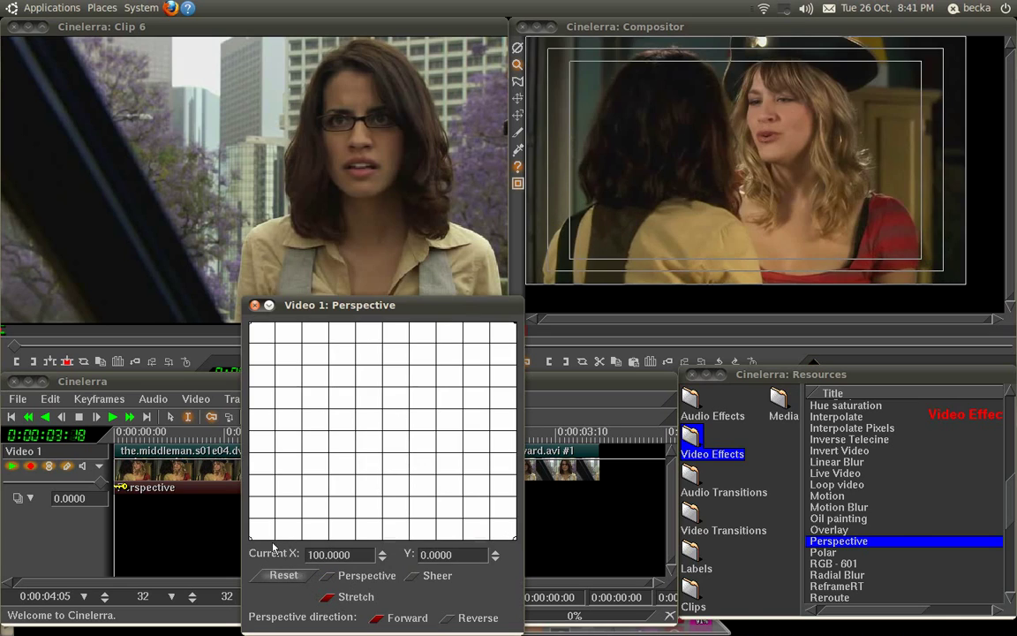
click(255, 305)
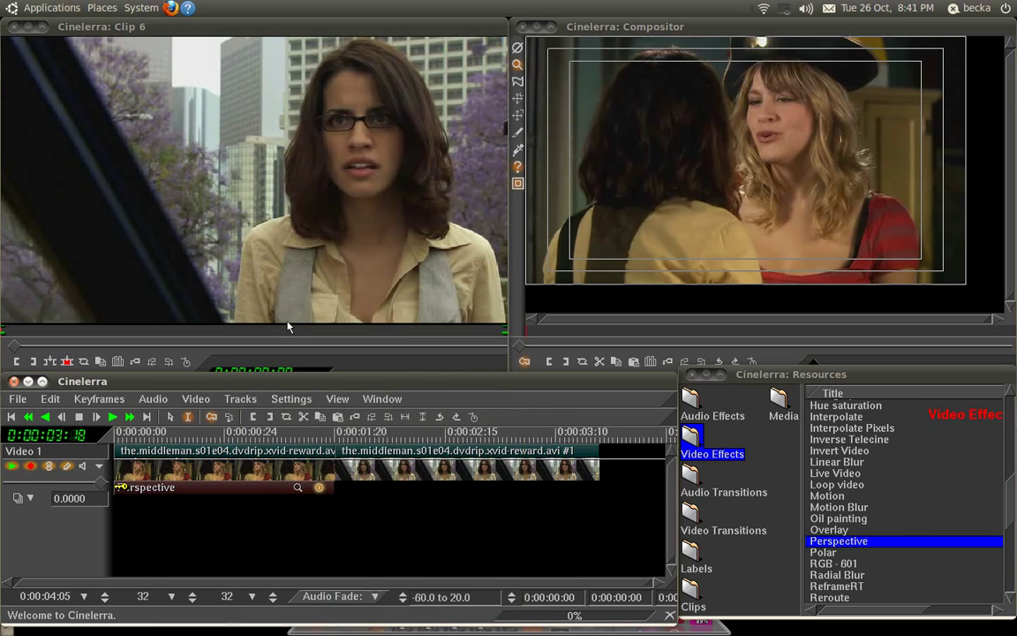
- At the end of the first clip, set the X of the Perspective grid's lower-right and upper-right corners to 50
click(333, 441)
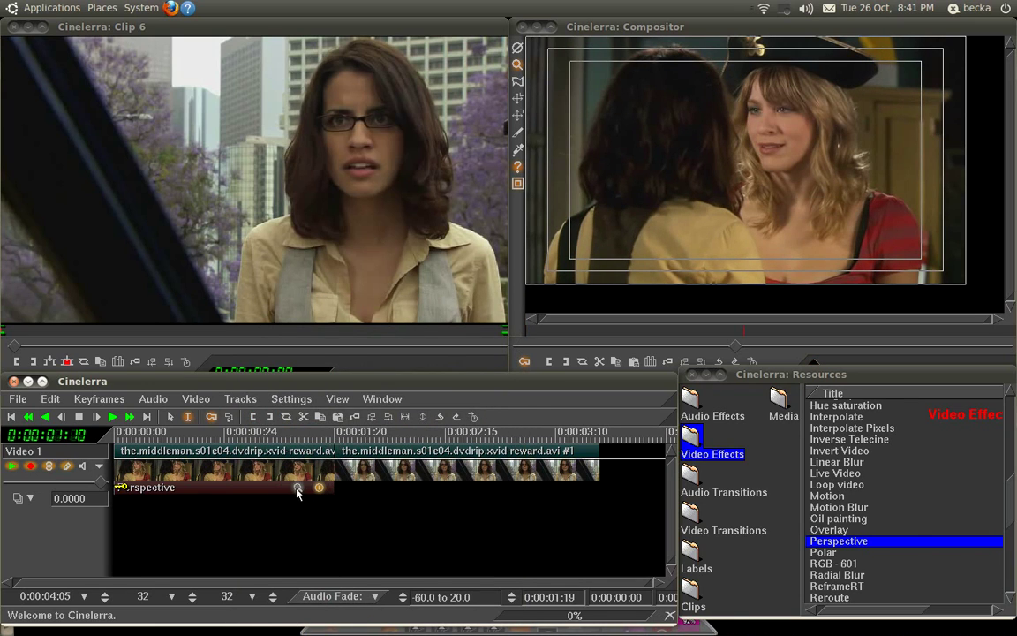
click(297, 488)
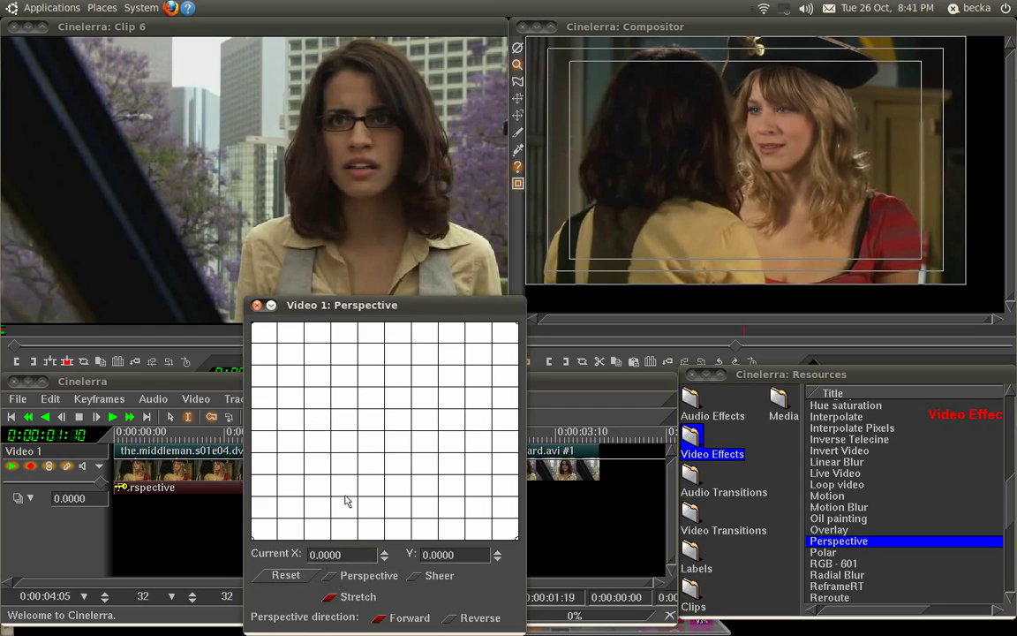
click(517, 541)
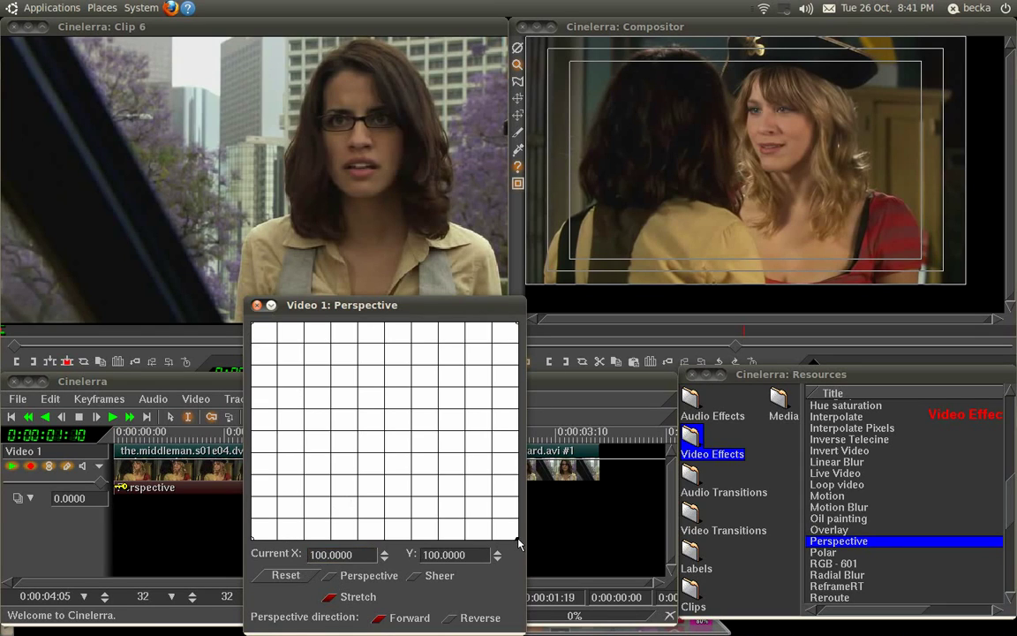
double_click(375, 554)
text(50)
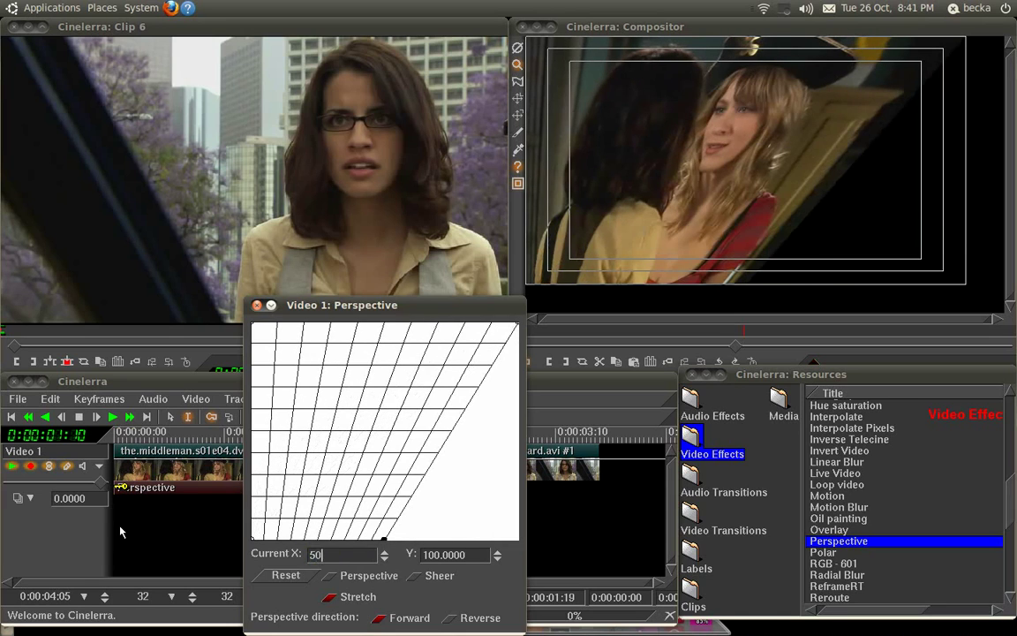
click(517, 326)
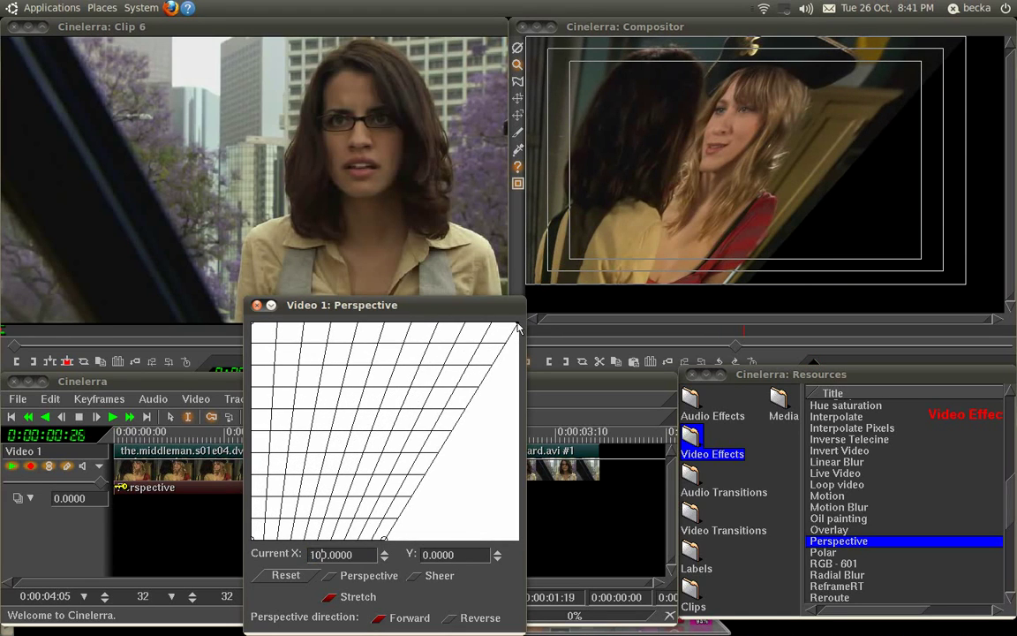
double_click(382, 554)
text(50)
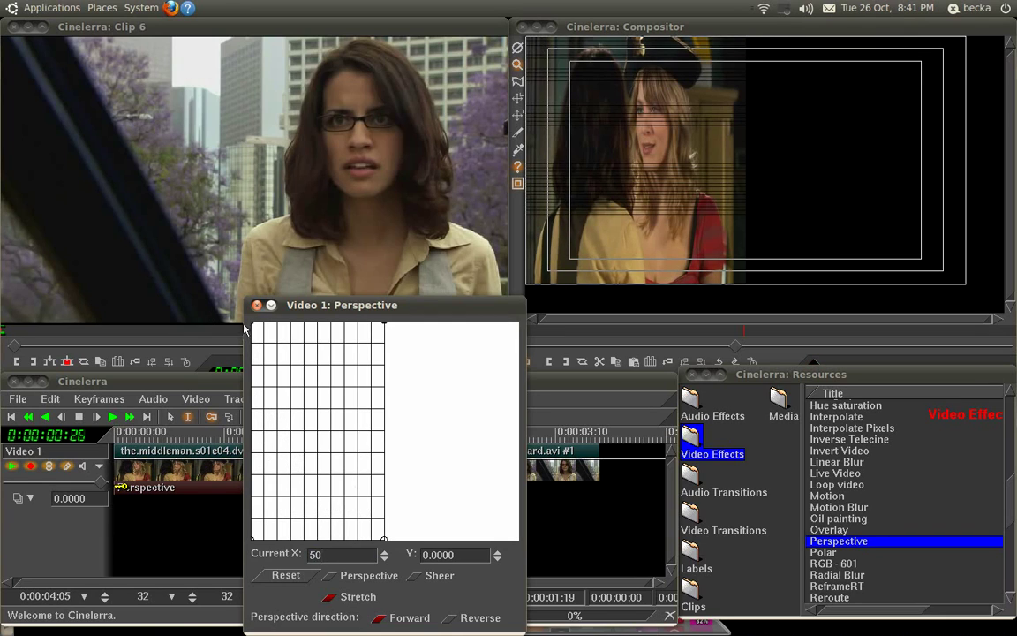
- Set X and Y of the first clip's upper-left and lower-left Perspective corners to 50 and close the effect settings
drag(362, 554, 127, 539)
text(50)
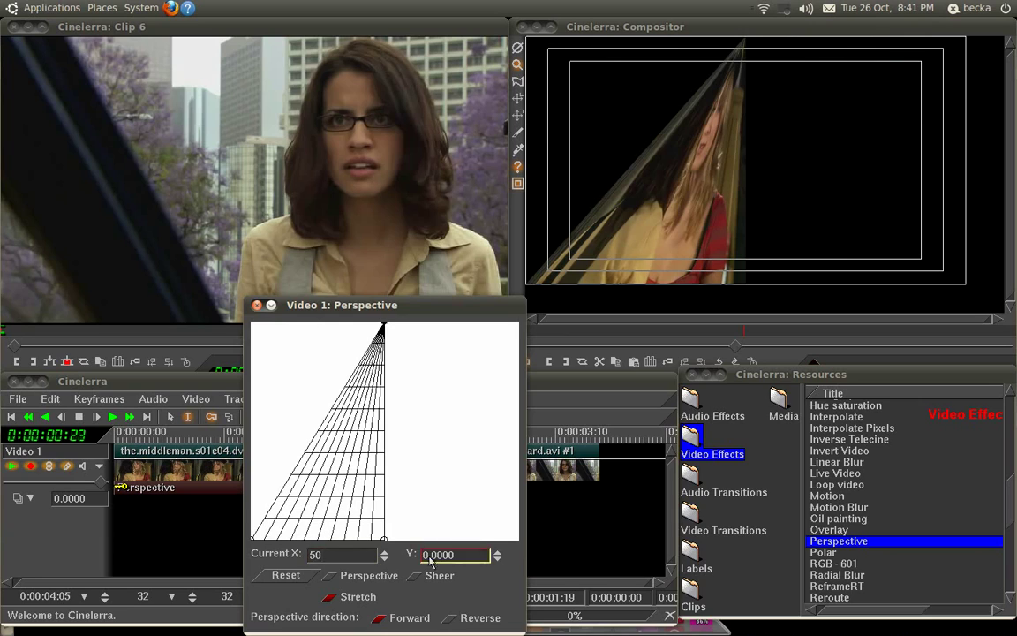
key(Tab)
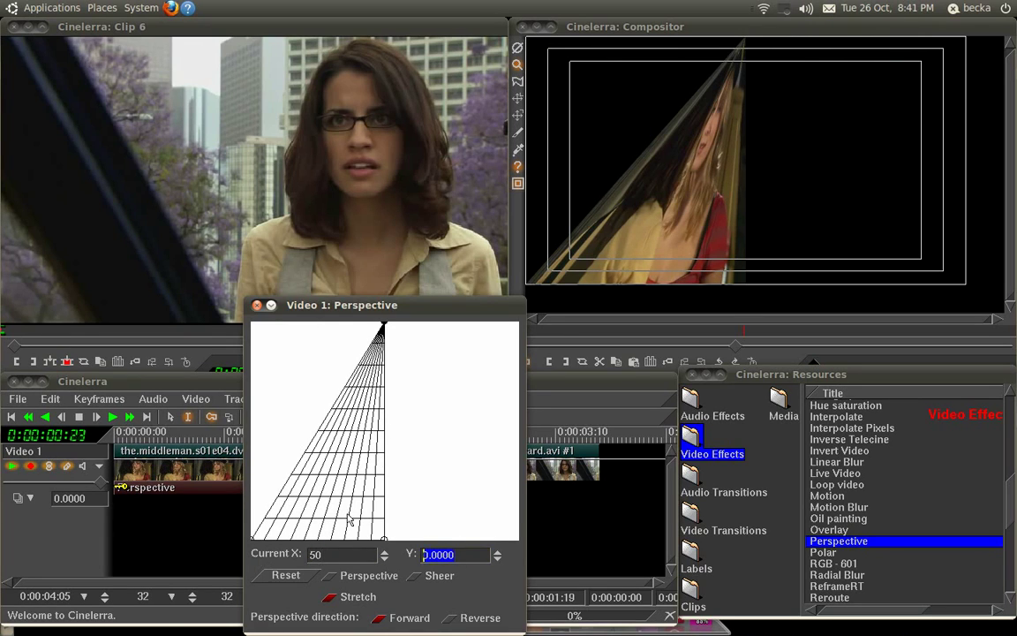
text(50)
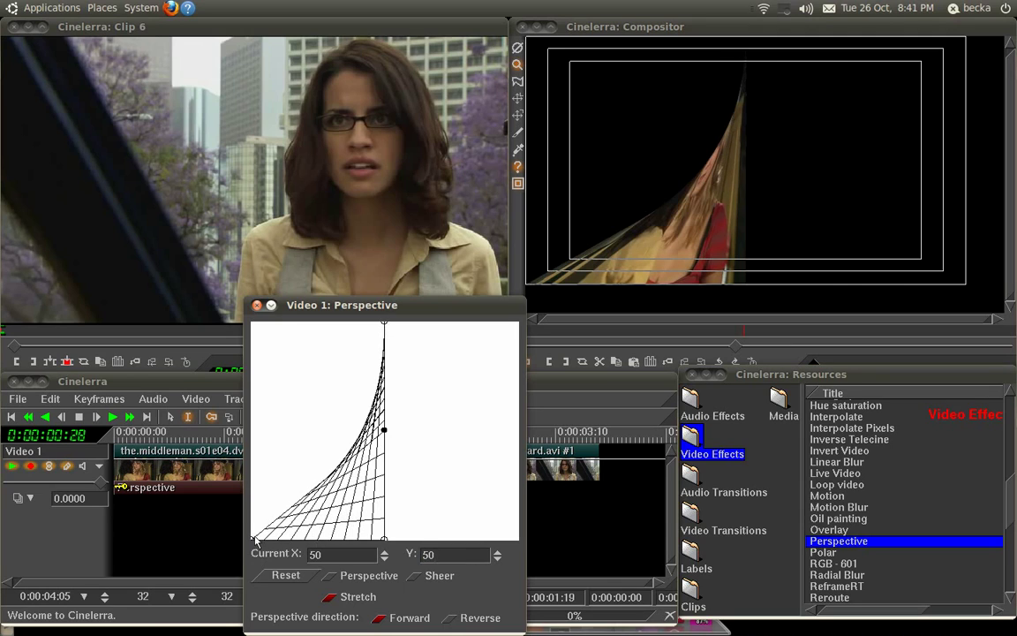
click(255, 539)
key(Tab)
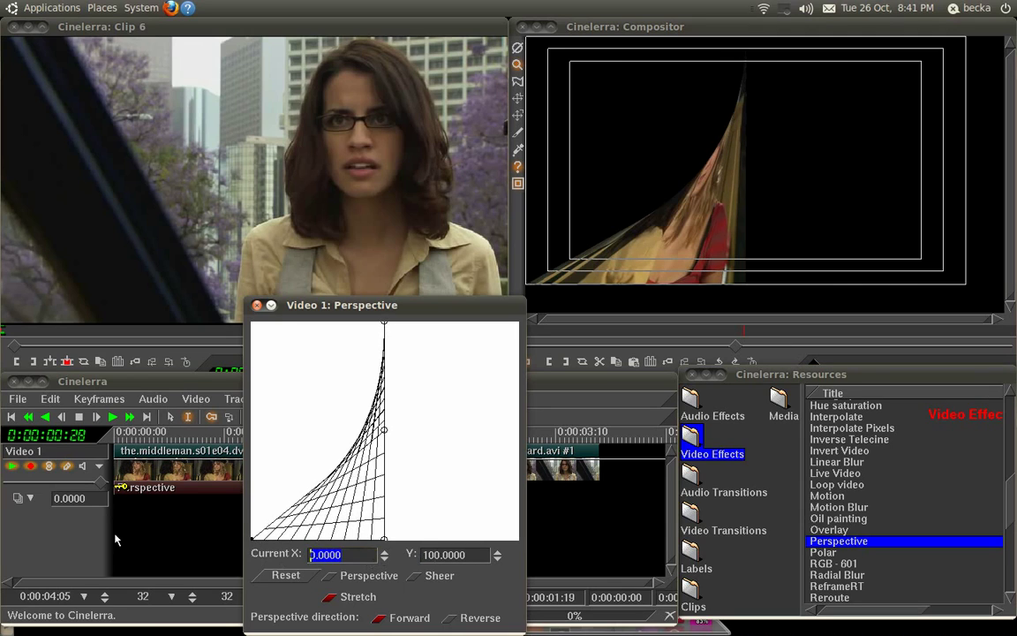
text(50)
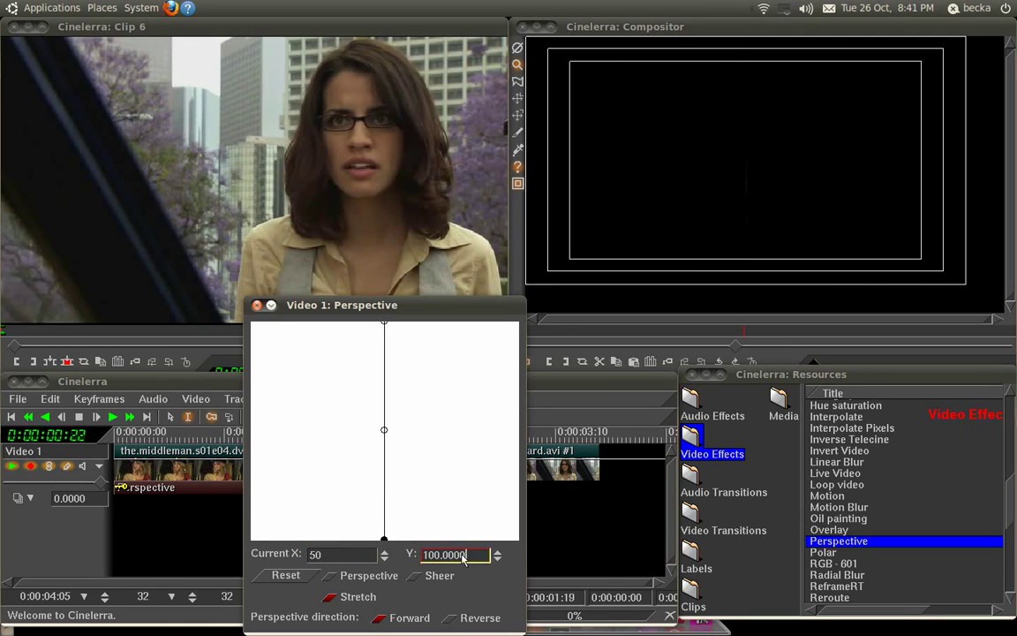
click(463, 558)
text(50)
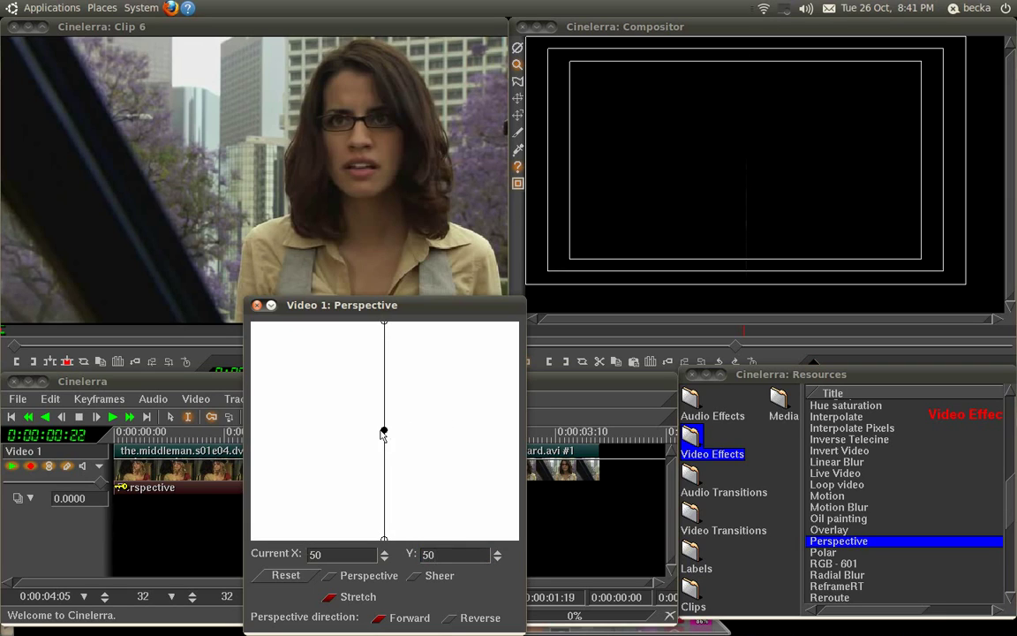
click(256, 307)
- Apply the Perspective video effect to the second clip on Video 1 and reset its grid with the playhead at the clip's end
drag(179, 434, 334, 427)
drag(838, 541, 473, 451)
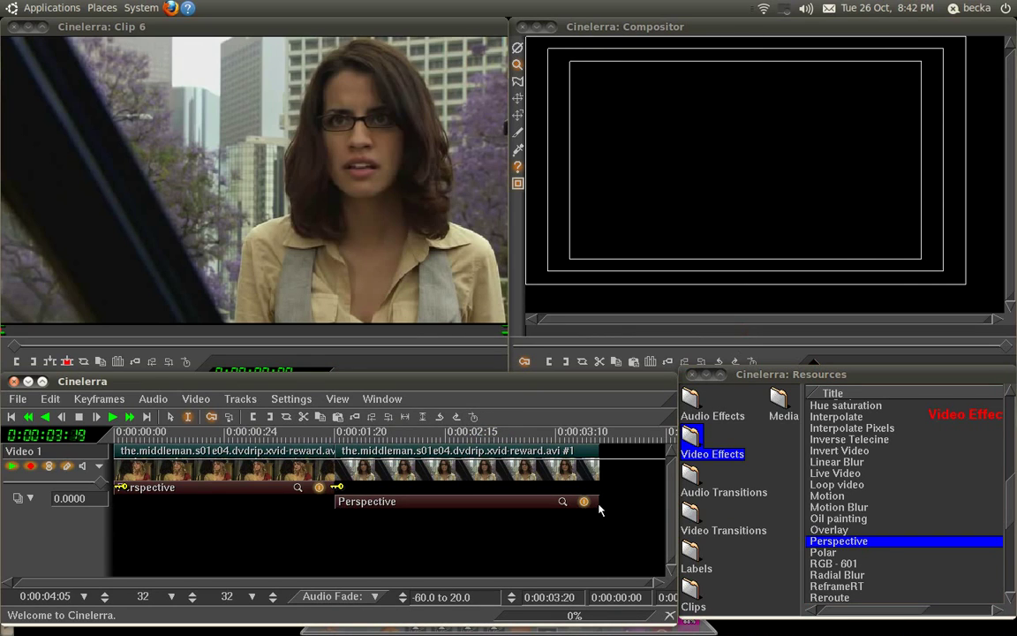
click(563, 501)
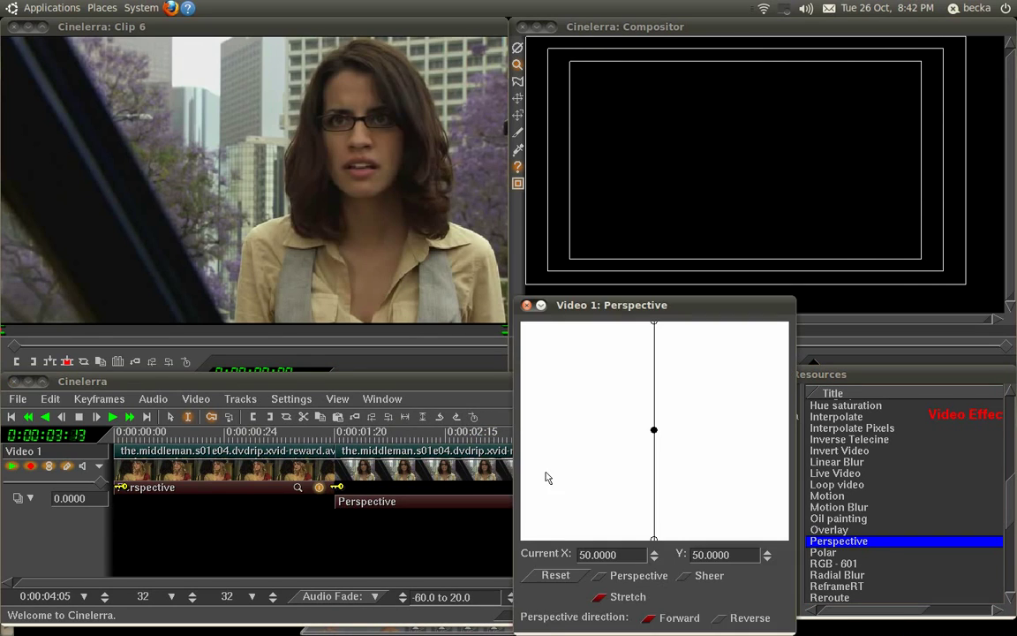
click(572, 575)
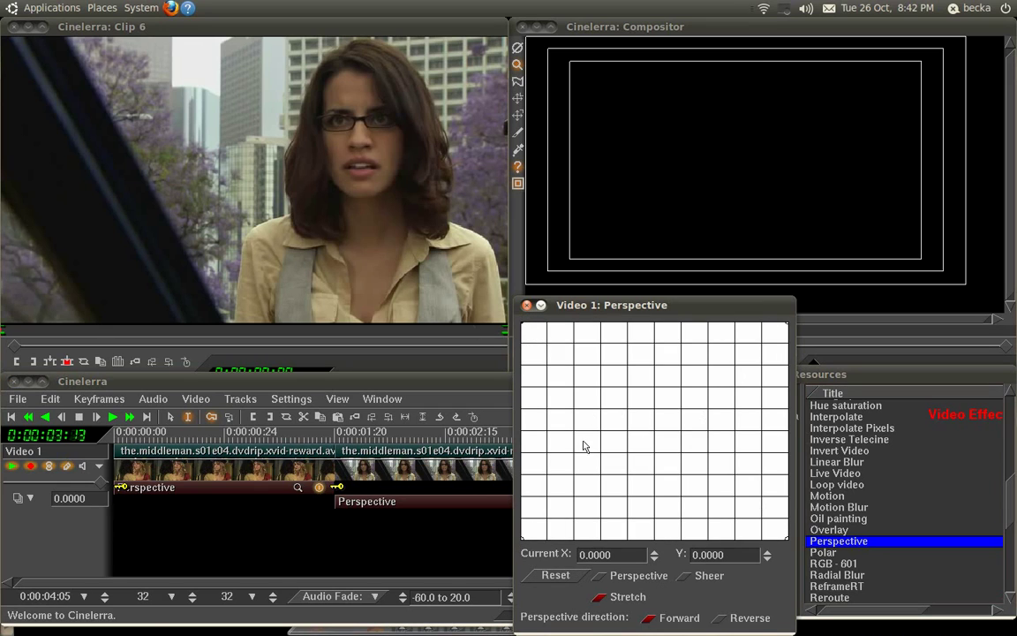
click(527, 305)
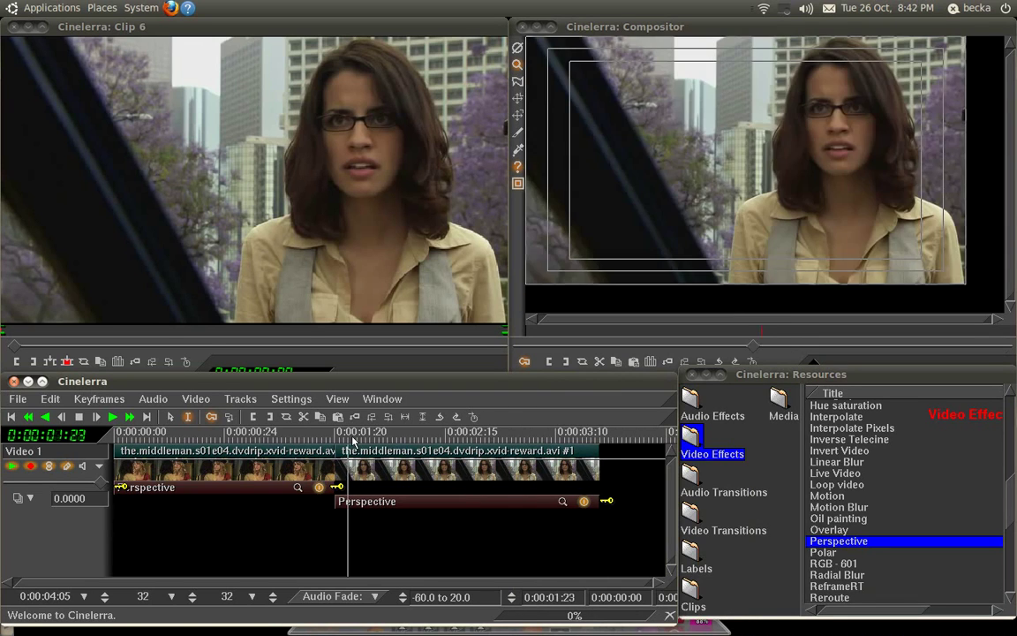
- At the start of the second clip, set the X of its Perspective grid's upper-left and lower-left corners to 50
click(330, 440)
click(339, 441)
click(335, 440)
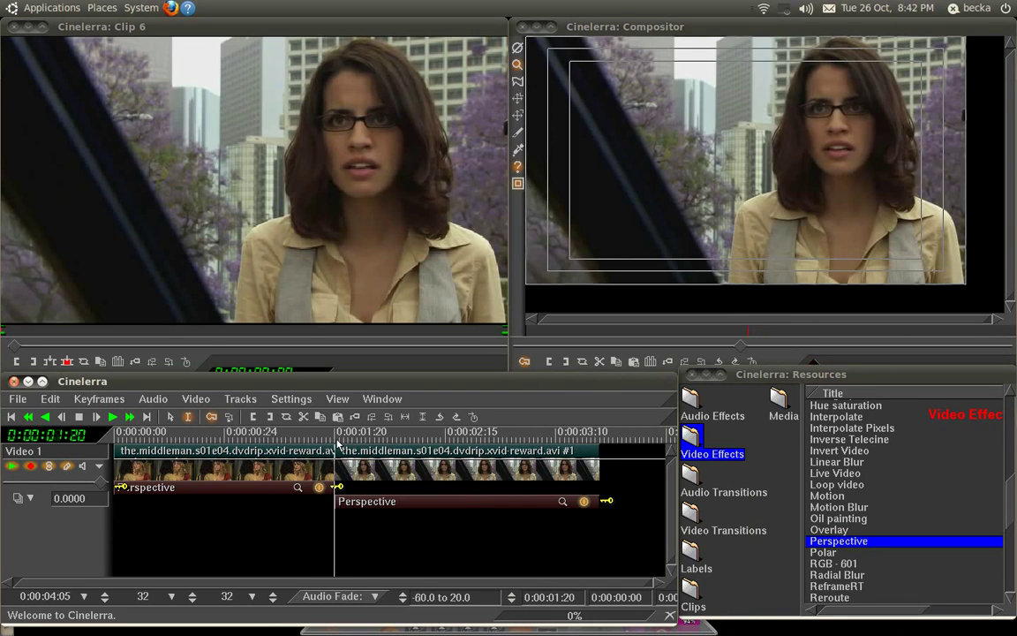
click(564, 501)
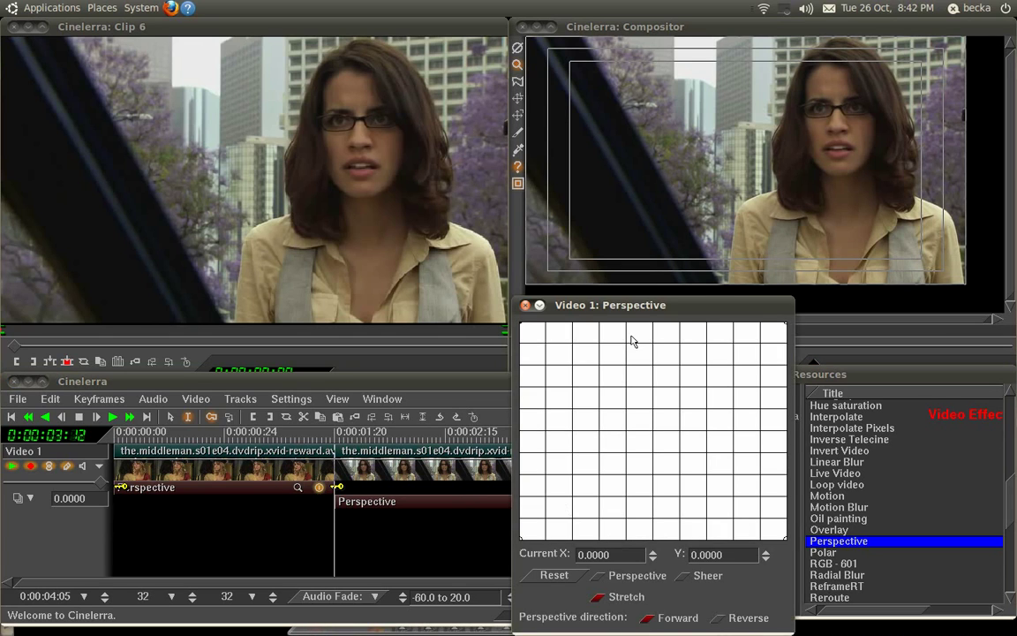
drag(642, 313, 430, 279)
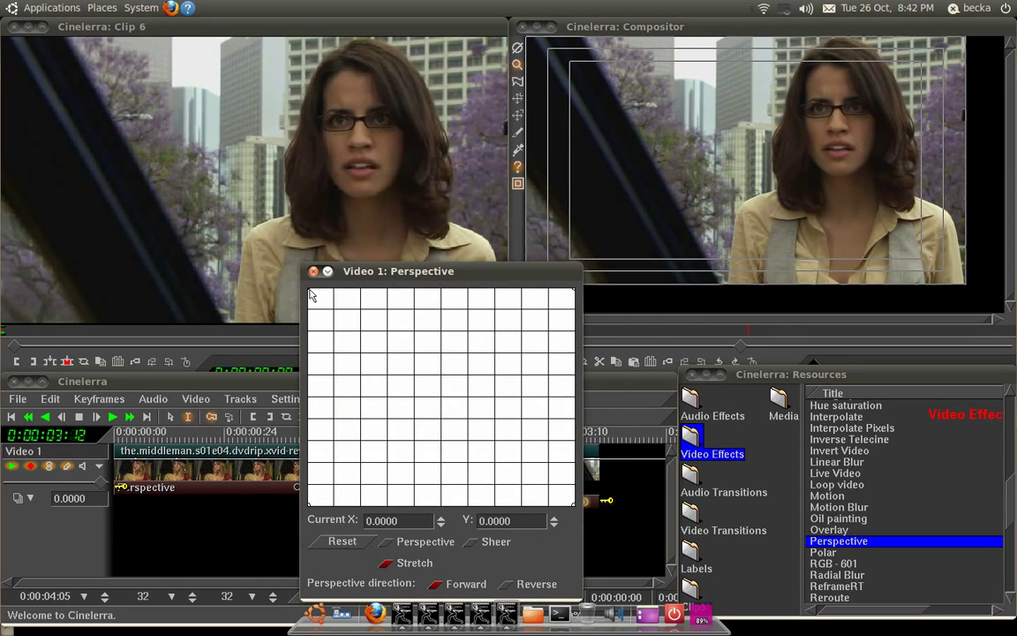
drag(415, 526, 206, 500)
text(50)
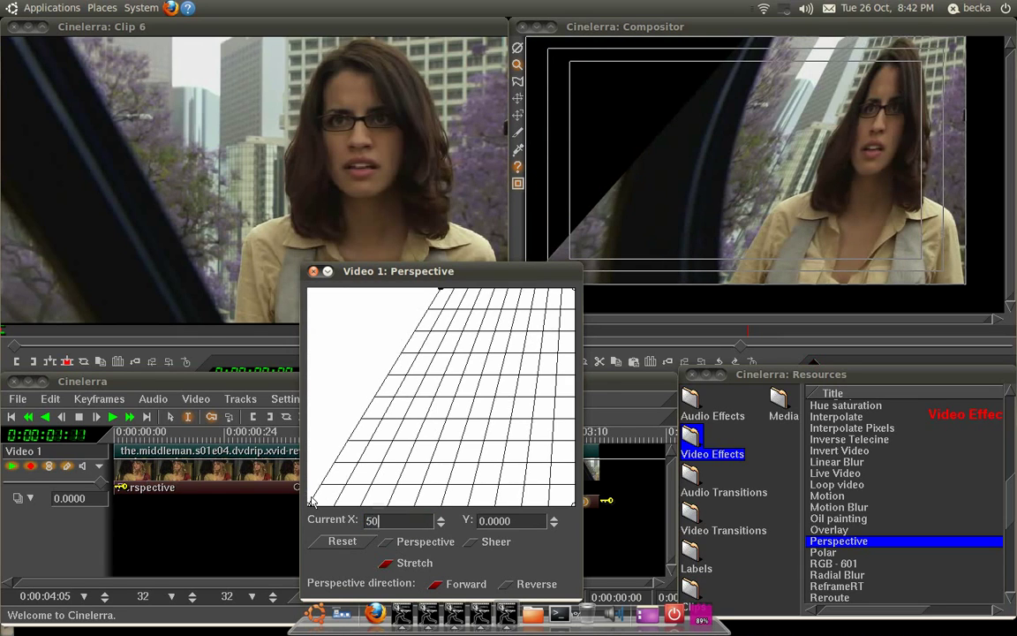
click(309, 507)
click(388, 520)
text(50)
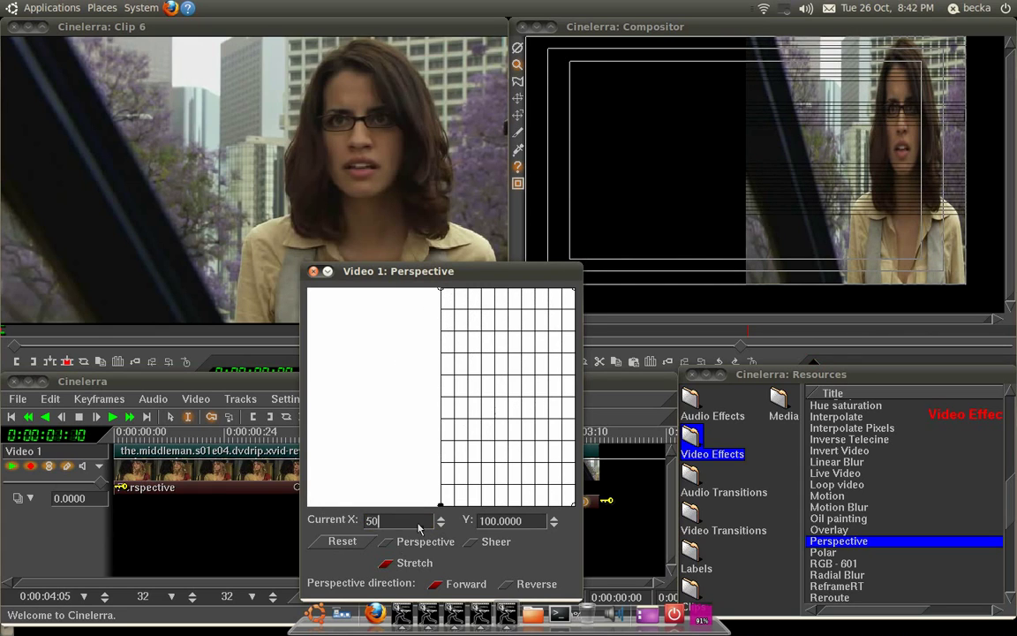
- Set both X and Y of the second clip's lower-right and upper-right Perspective corners to 50
click(575, 509)
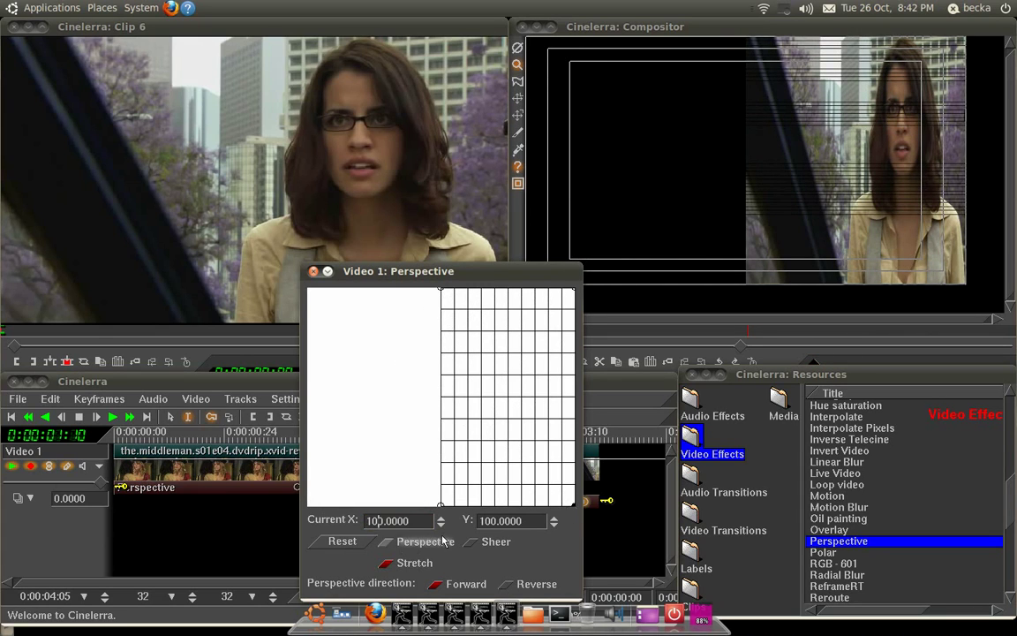
click(375, 520)
text(50)
key(Tab)
text(50)
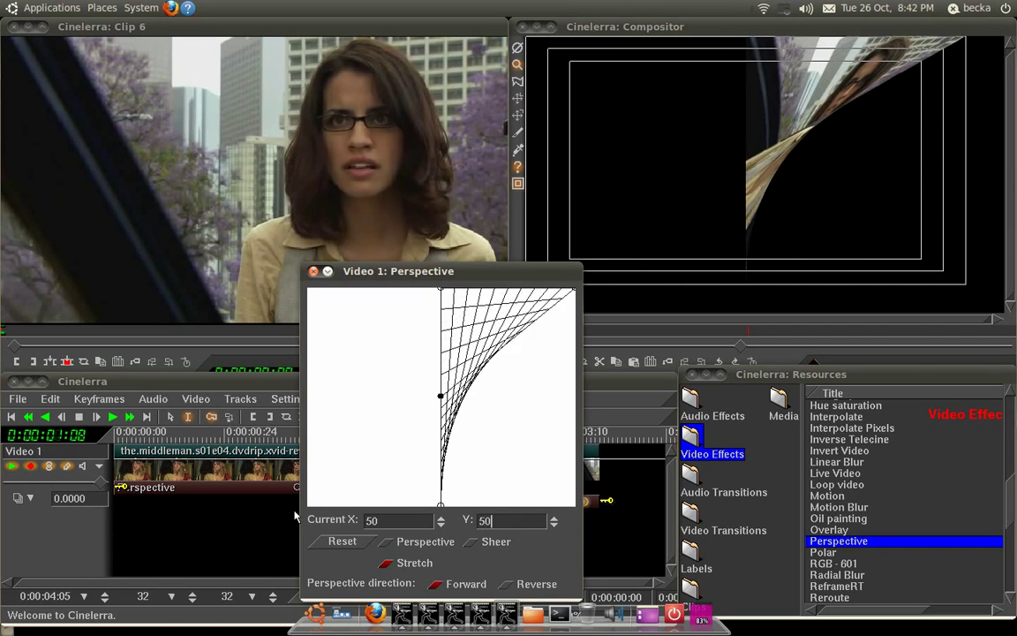
click(575, 289)
key(Tab)
text(50)
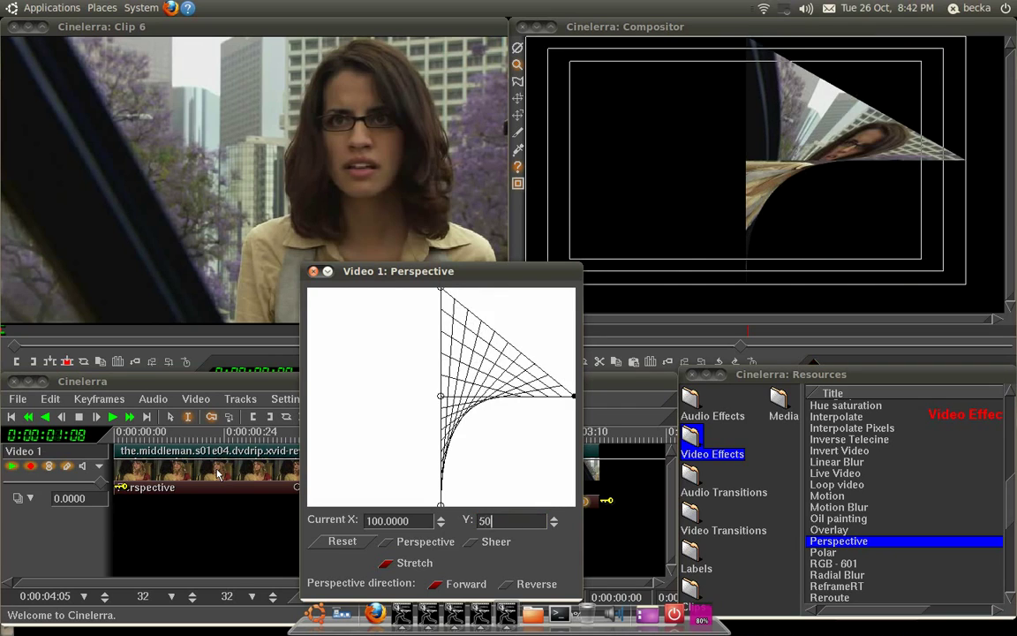
key(Tab)
text(50)
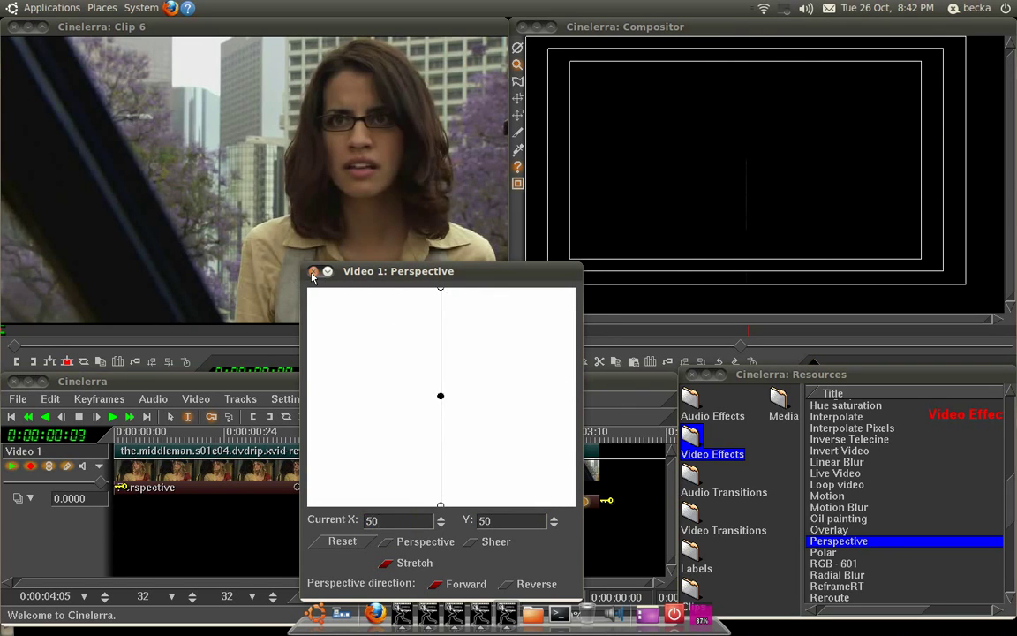
- Close the effect settings and preview the flip by scrubbing and playing through both clips
click(313, 272)
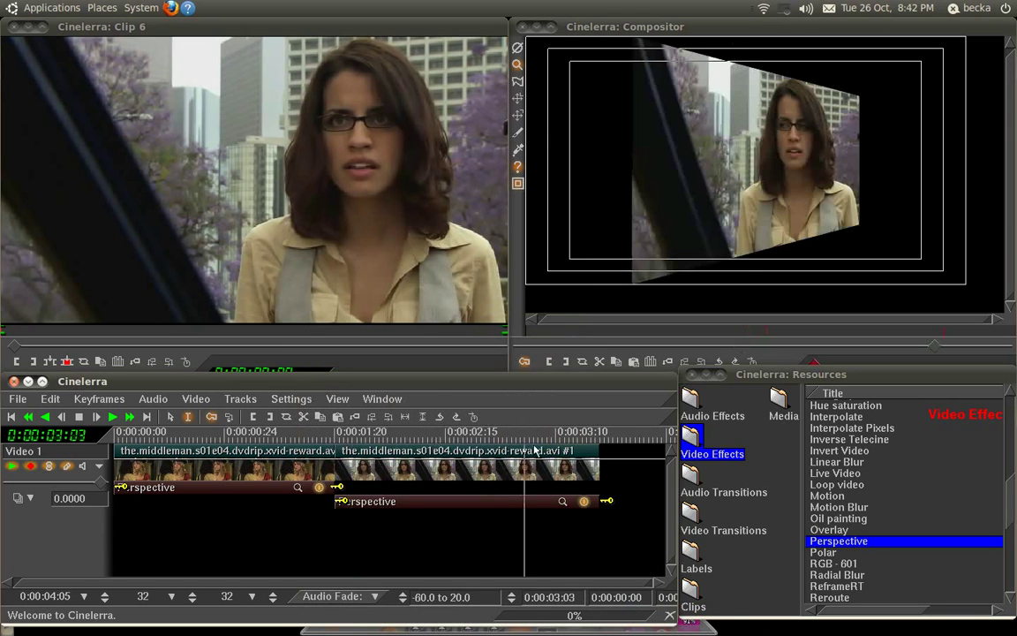
drag(534, 447, 590, 447)
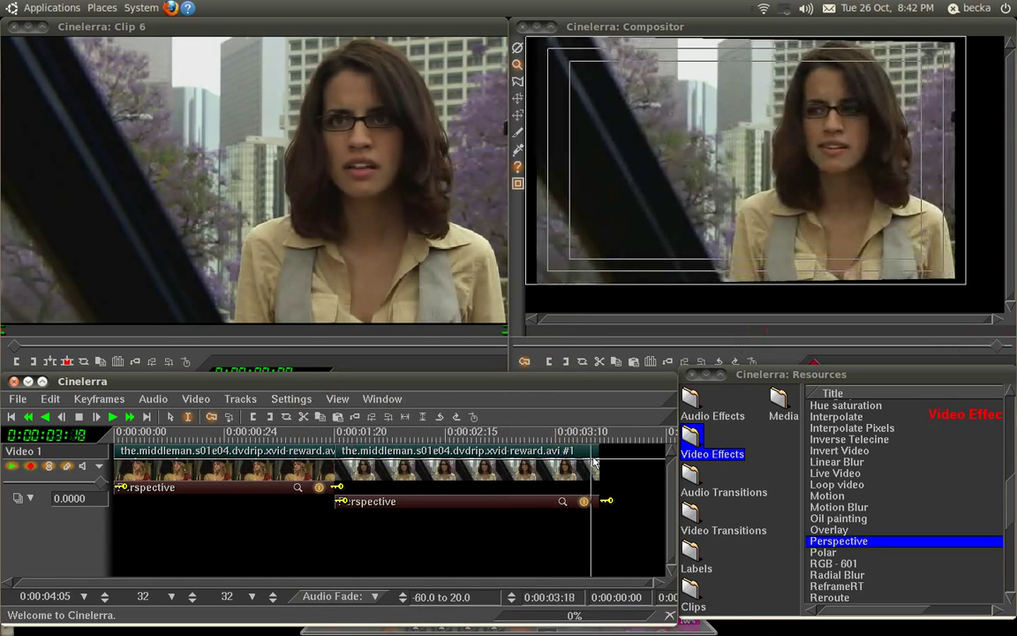
drag(137, 433, 504, 412)
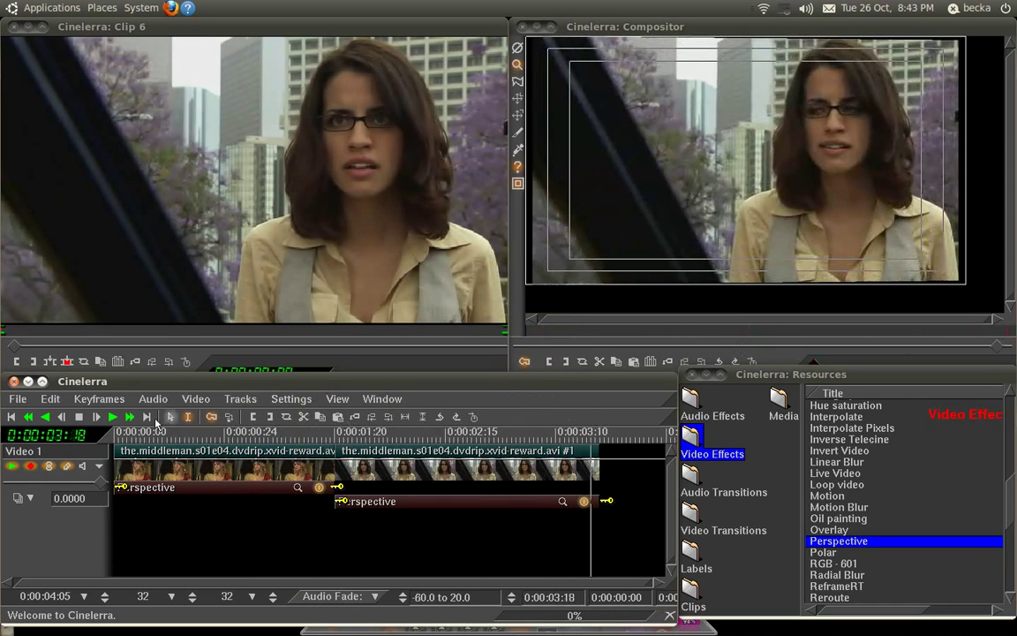
drag(131, 436, 560, 413)
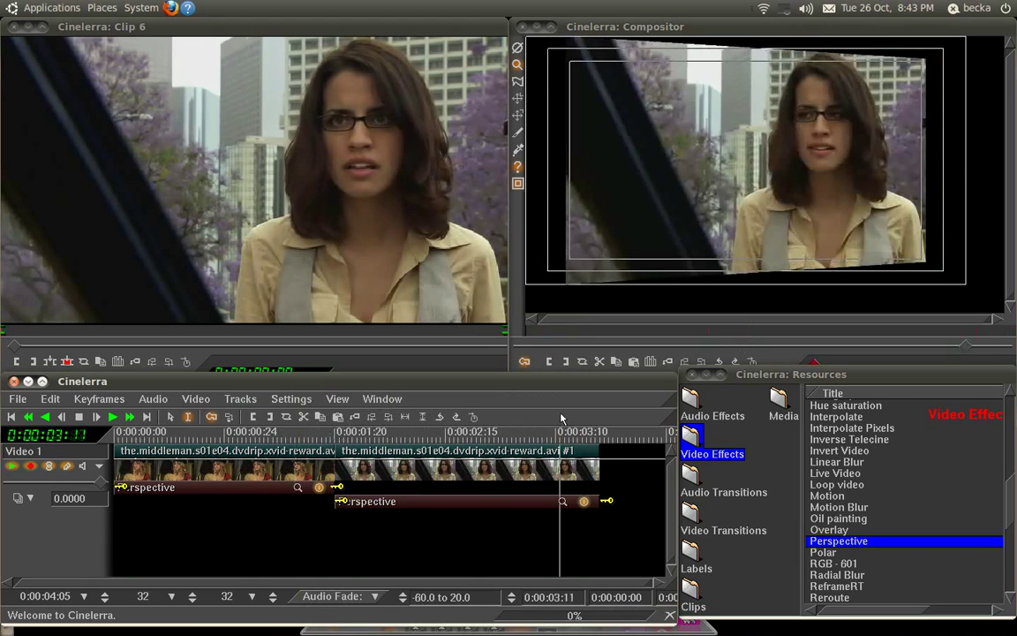
key(space)
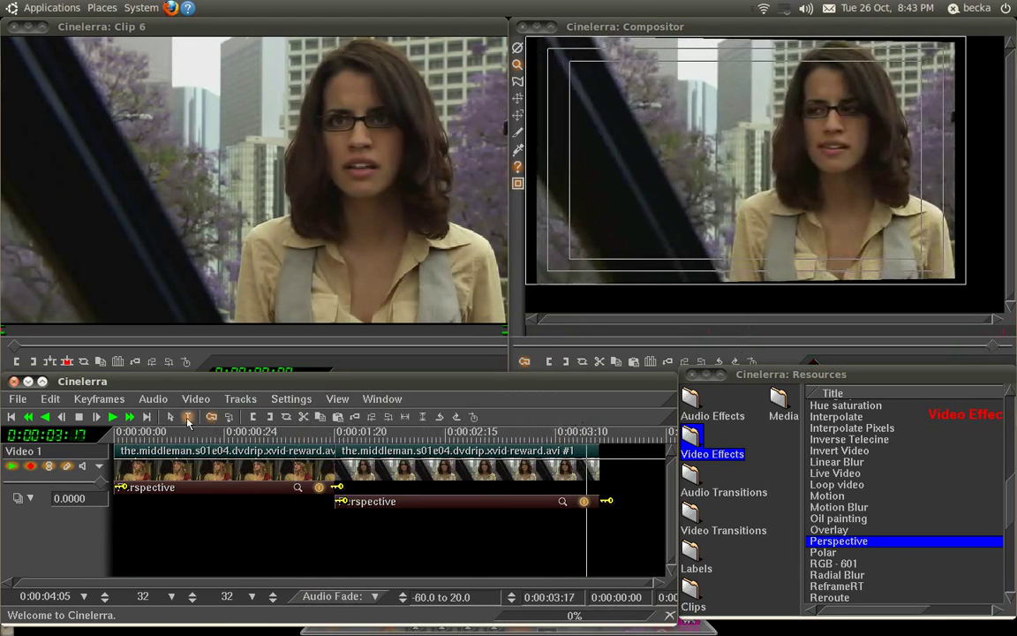
click(125, 432)
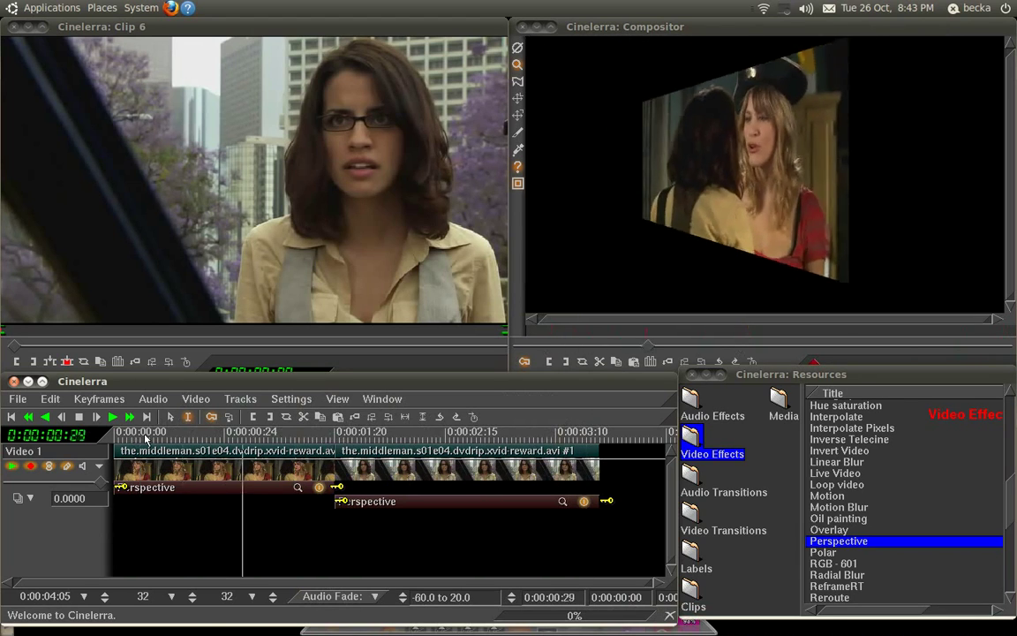
scroll(145, 439, right, 2)
key(space)
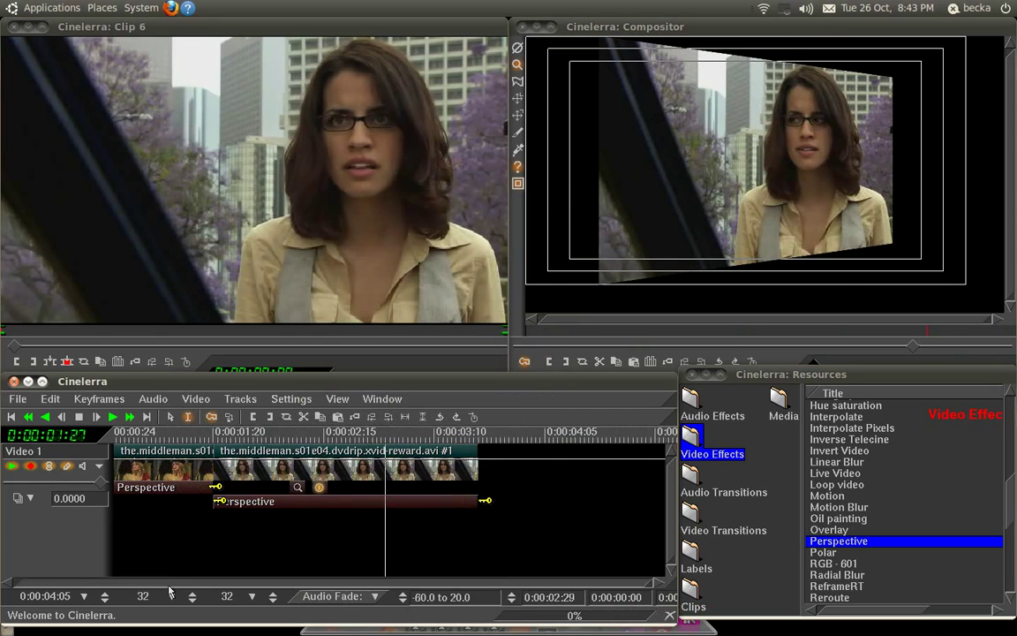
- Remove the Perspective effects from both clips on Video 1
click(46, 583)
drag(627, 500, 113, 487)
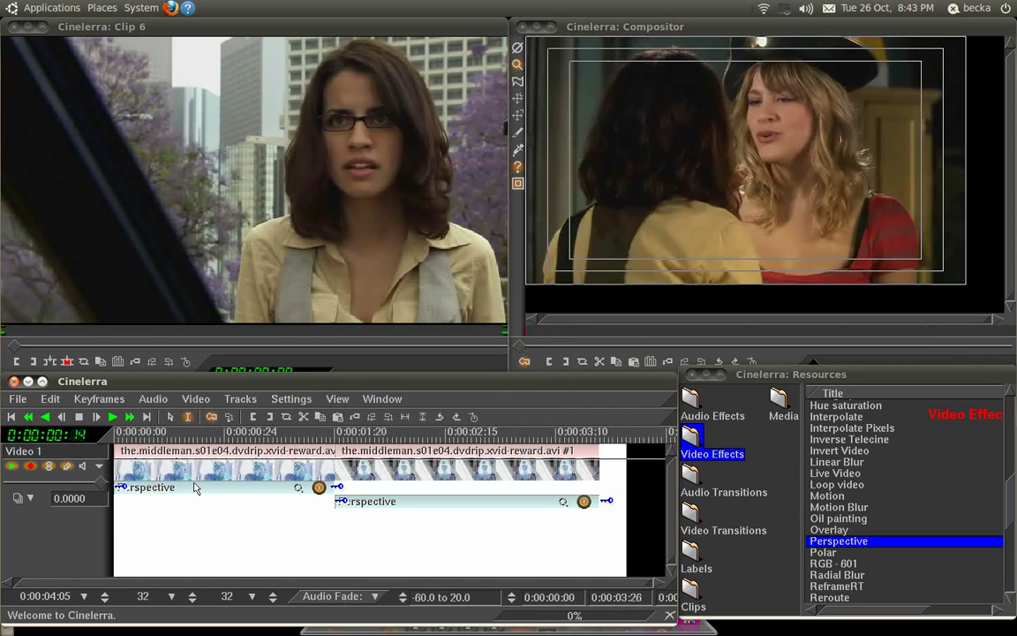
click(193, 485)
right_click(195, 485)
click(238, 514)
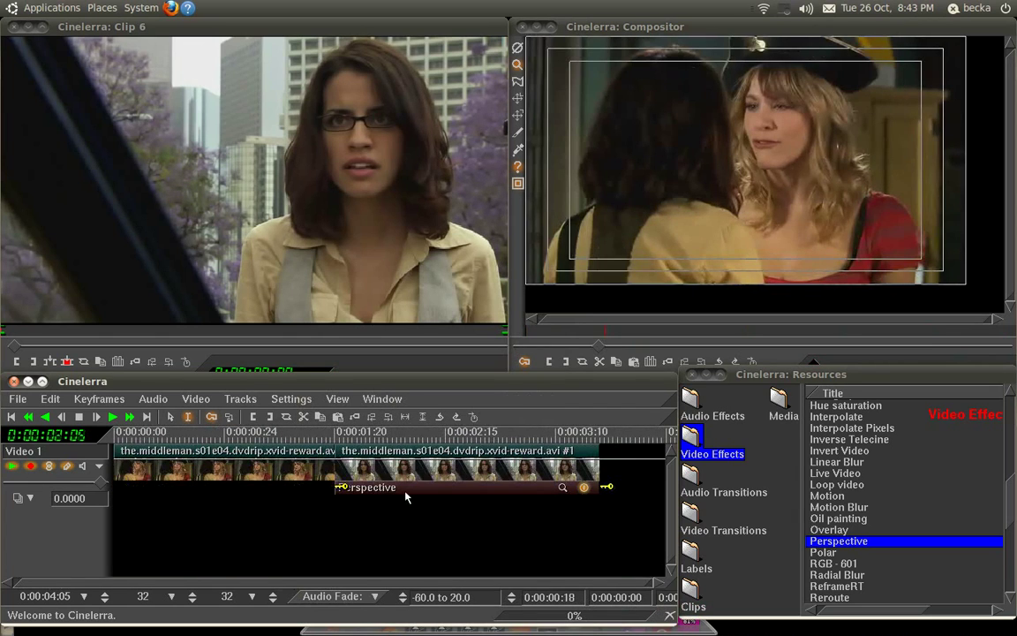
right_click(364, 487)
click(379, 463)
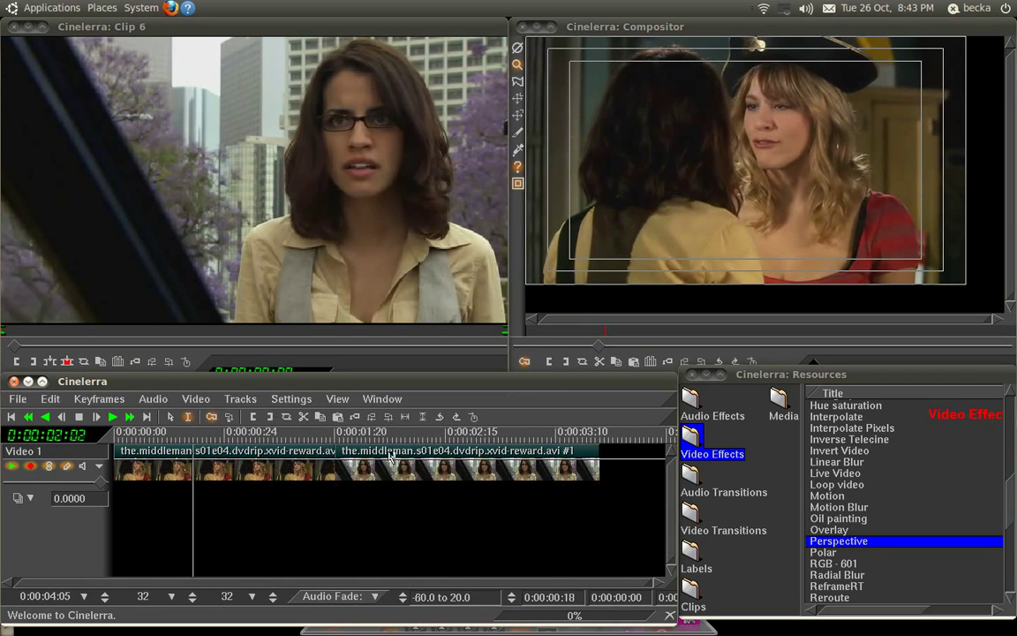
- Add a second video track and move the second clip onto it, overlapping the first clip from about 0:00:00:21
click(210, 406)
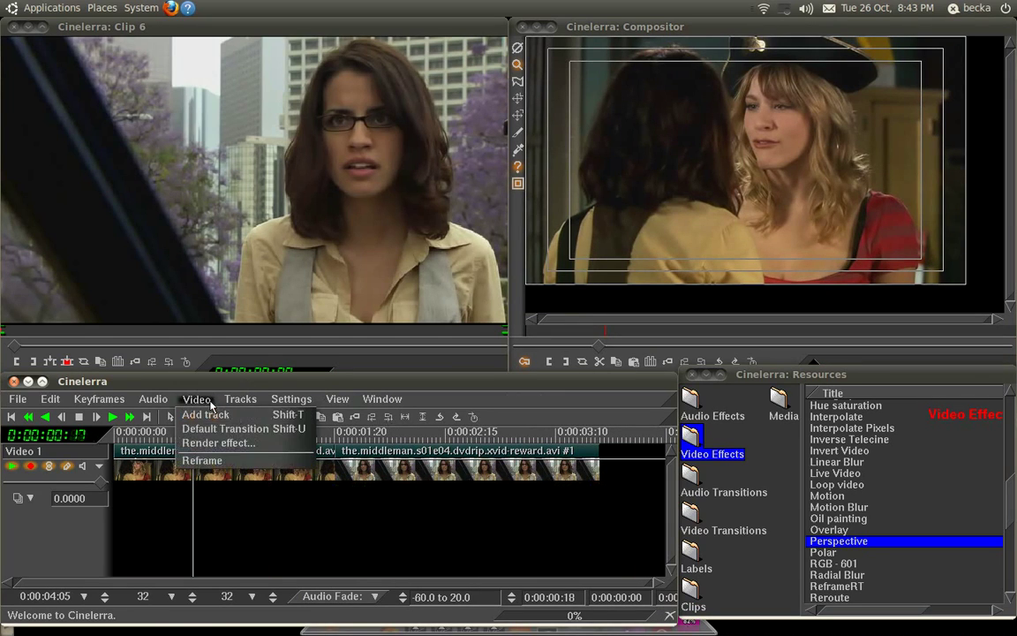
click(205, 414)
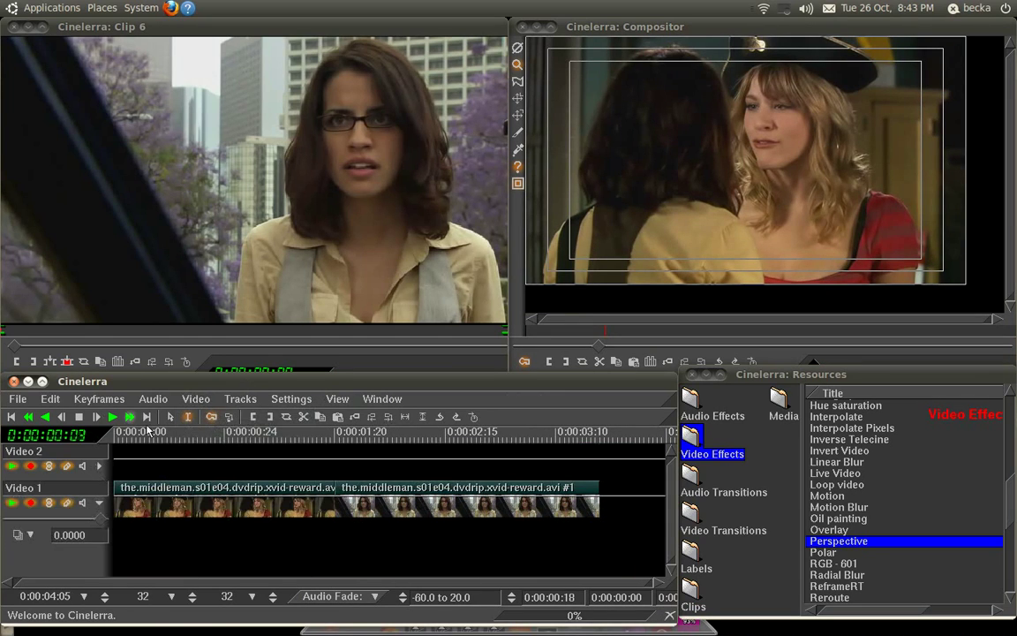
click(170, 416)
drag(475, 499, 343, 450)
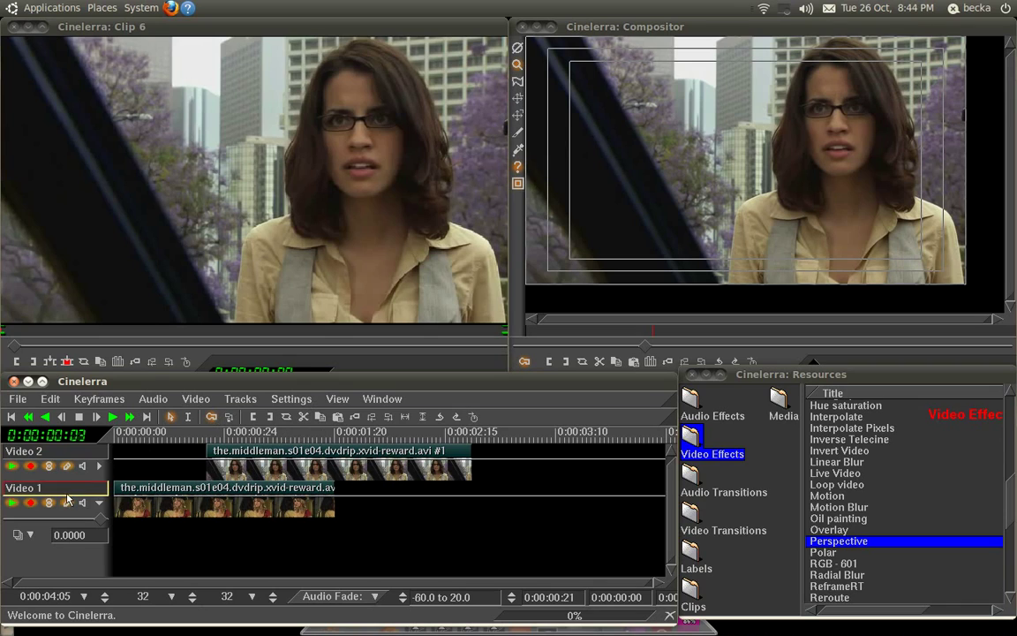
- Apply the Perspective effect to the clip on Video 1, disarm Video 2, and keyframe the undistorted grid at the clip's start
drag(883, 545, 181, 499)
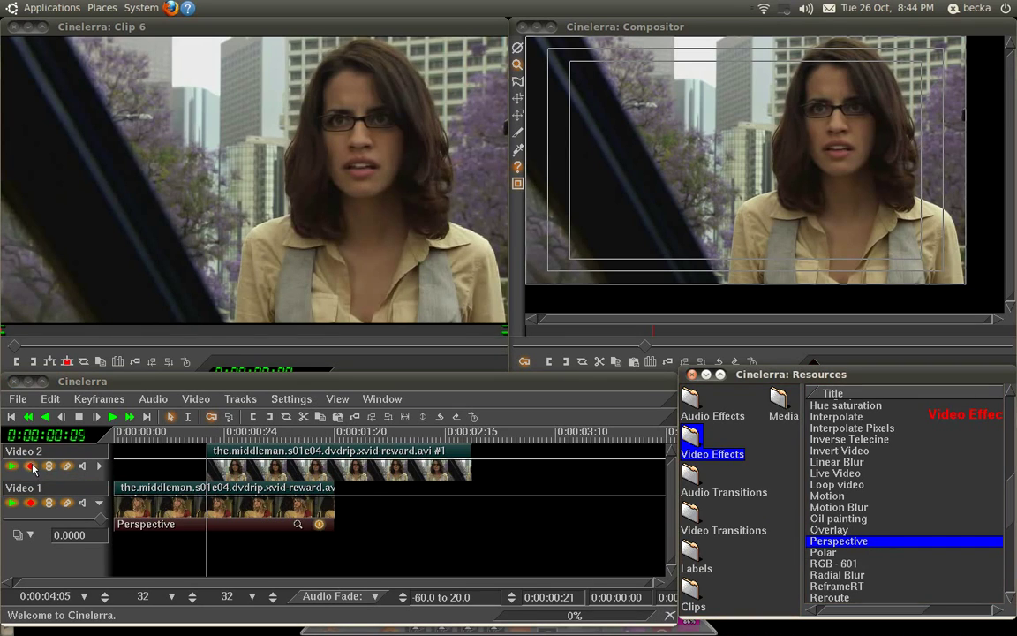
click(32, 468)
click(118, 524)
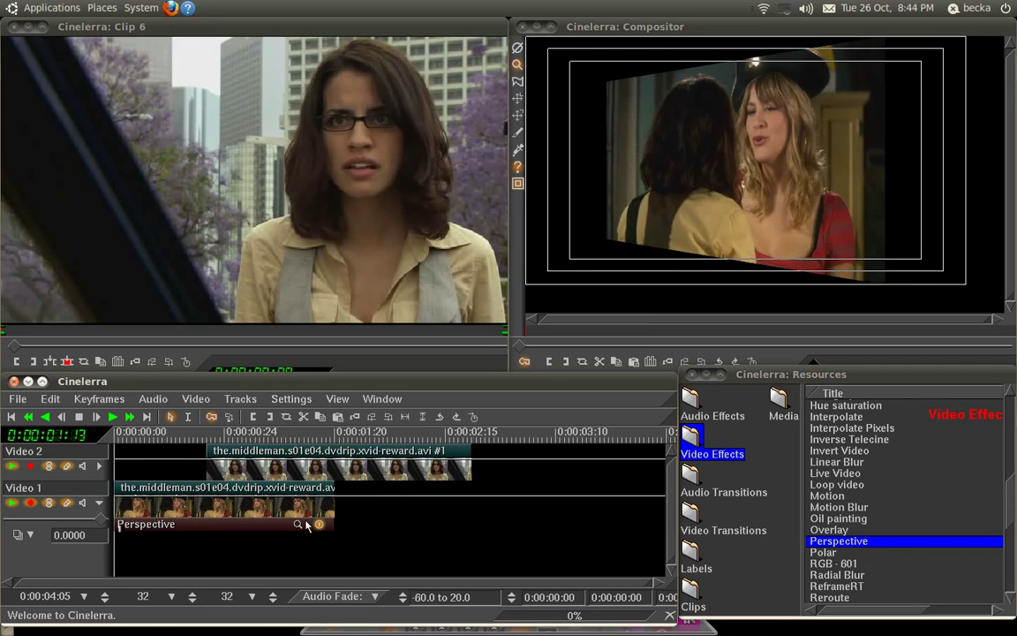
click(298, 524)
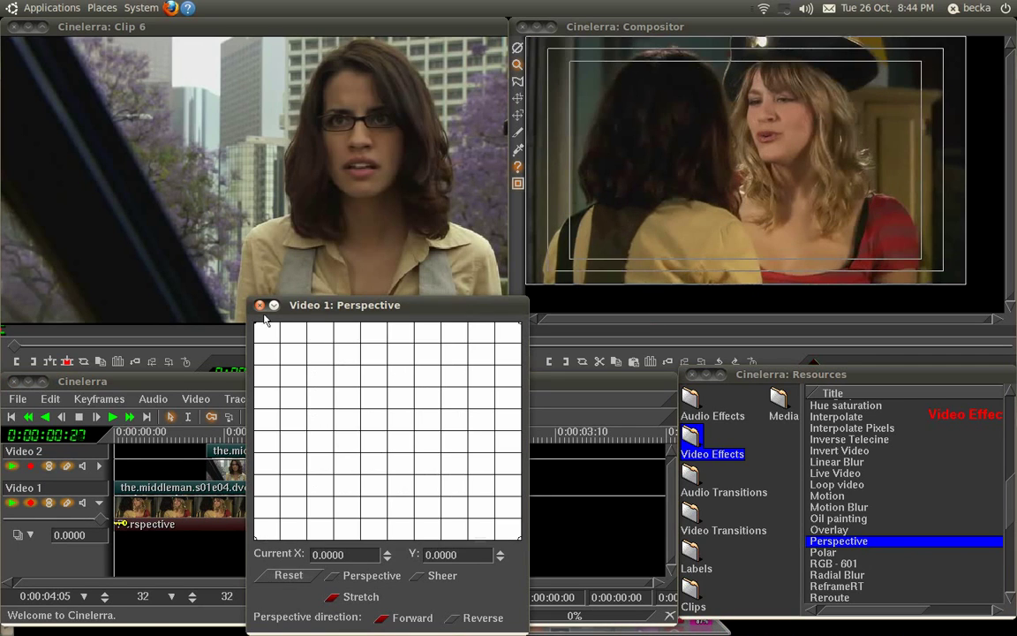
click(260, 305)
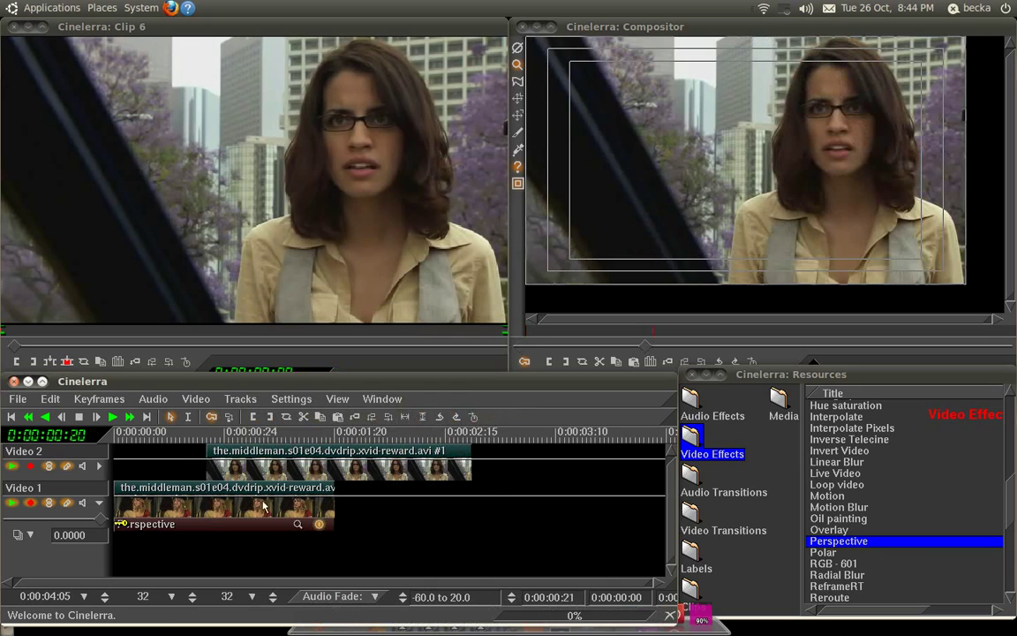
- Add a Perspective keyframe with a reset grid on the first clip where the Video 2 clip begins
click(266, 472)
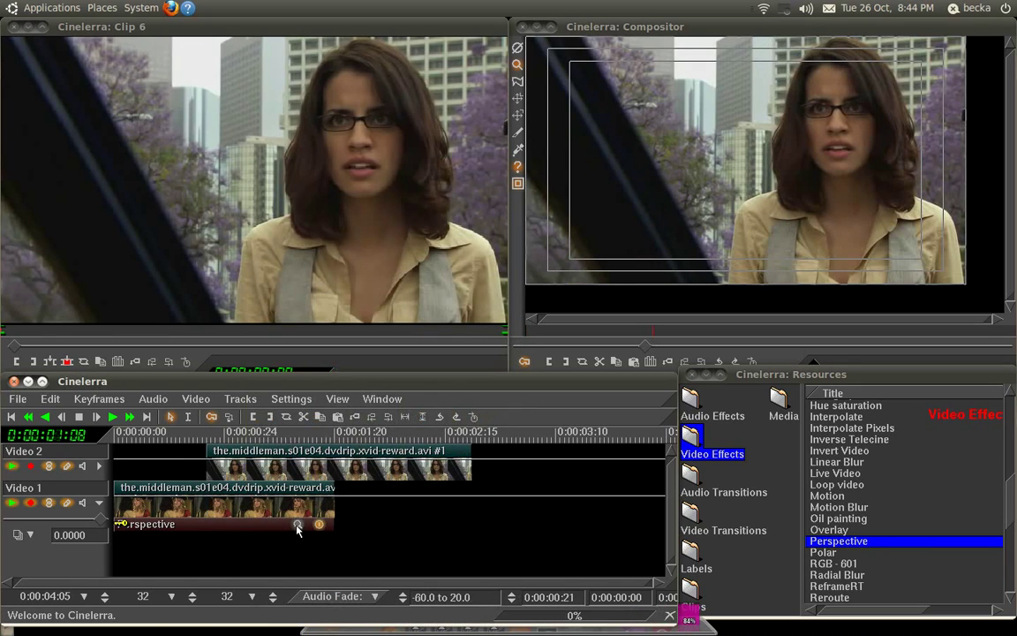
click(297, 525)
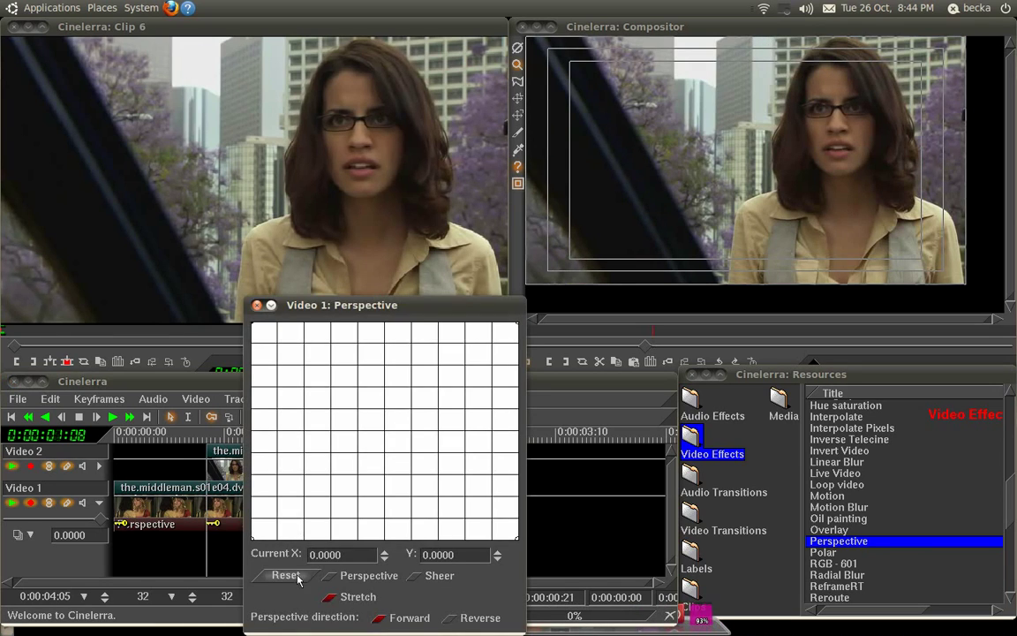
click(258, 306)
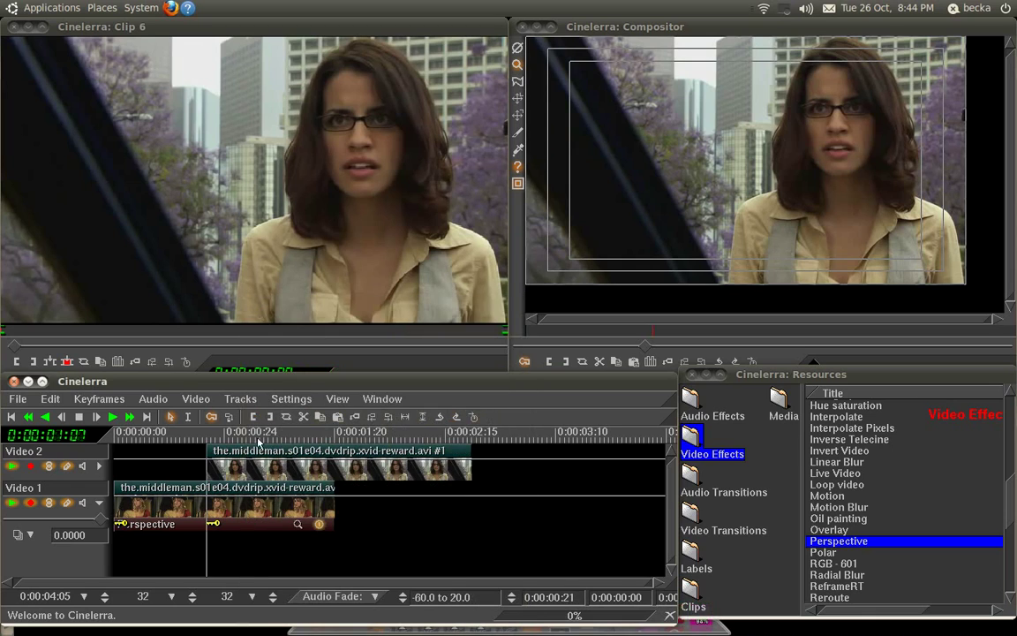
- Turn off playback of Video 2 and open the first clip's Perspective settings with the playhead at that clip's end
click(333, 494)
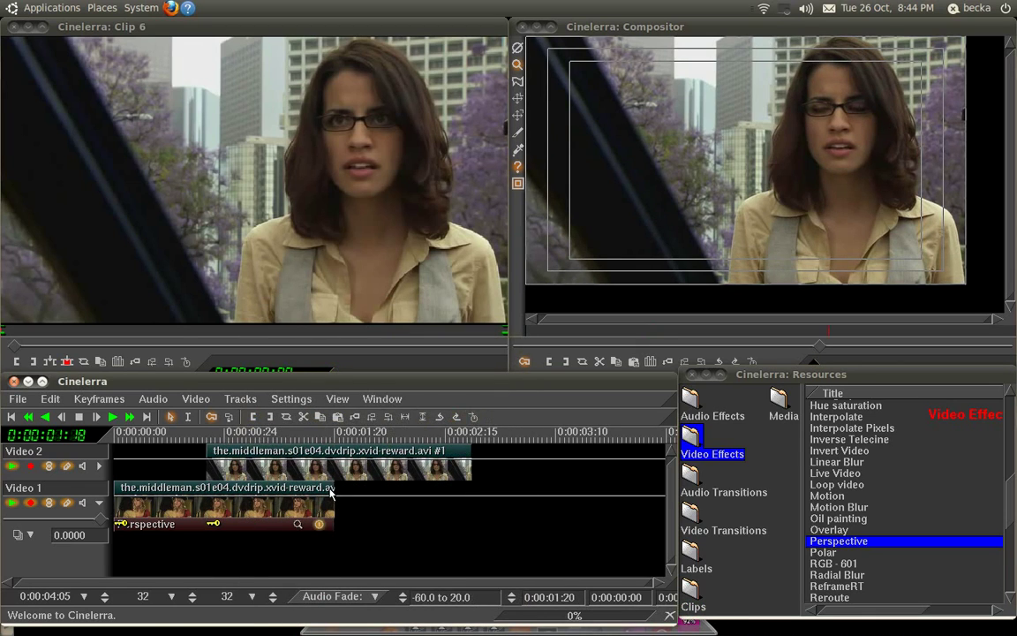
click(214, 434)
click(15, 467)
drag(215, 438, 323, 440)
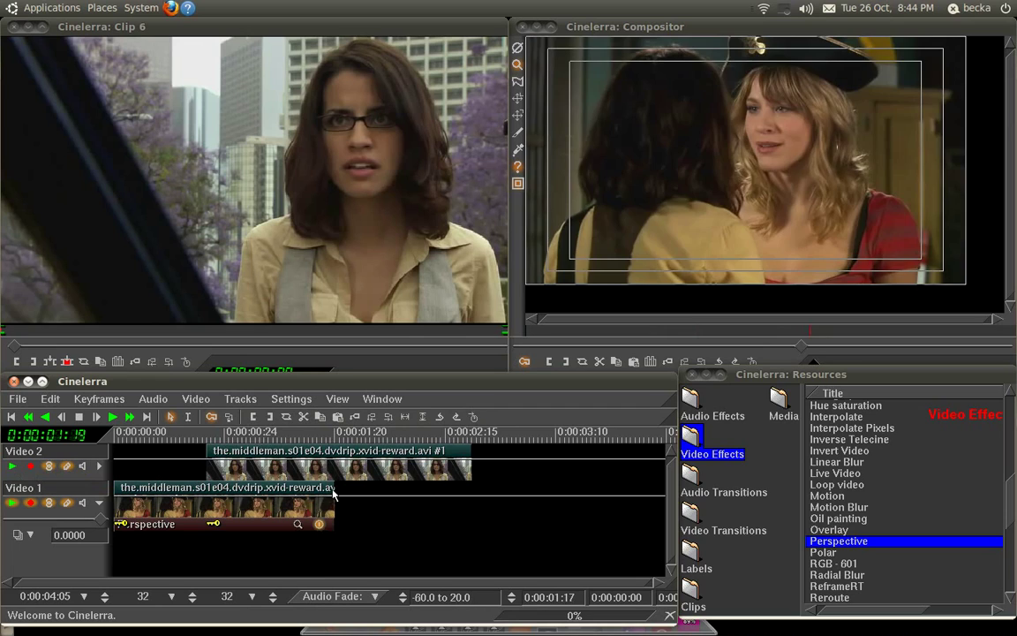
click(334, 495)
click(331, 443)
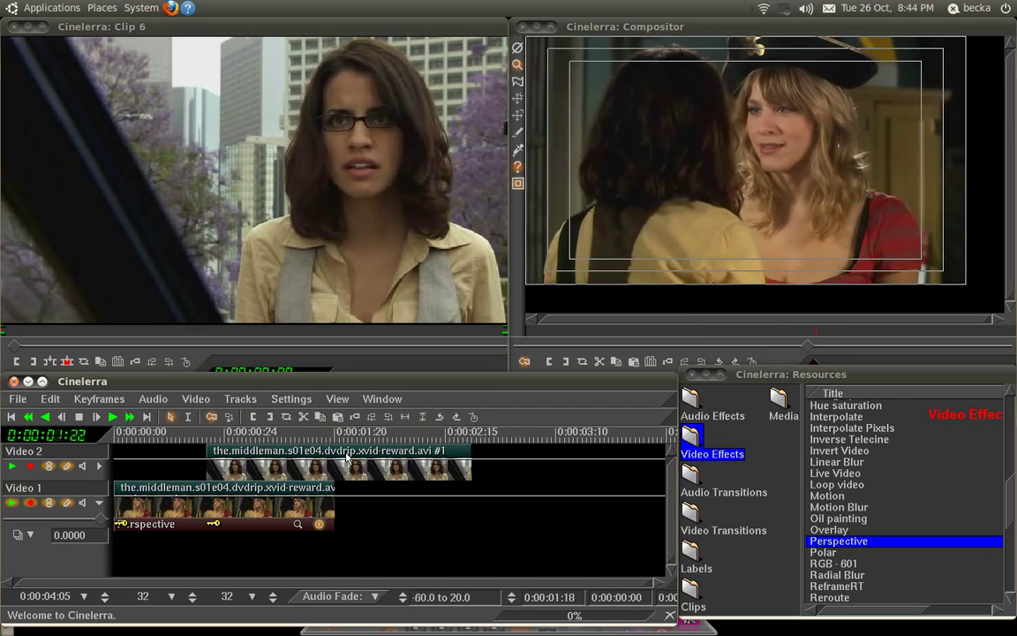
click(334, 441)
click(297, 525)
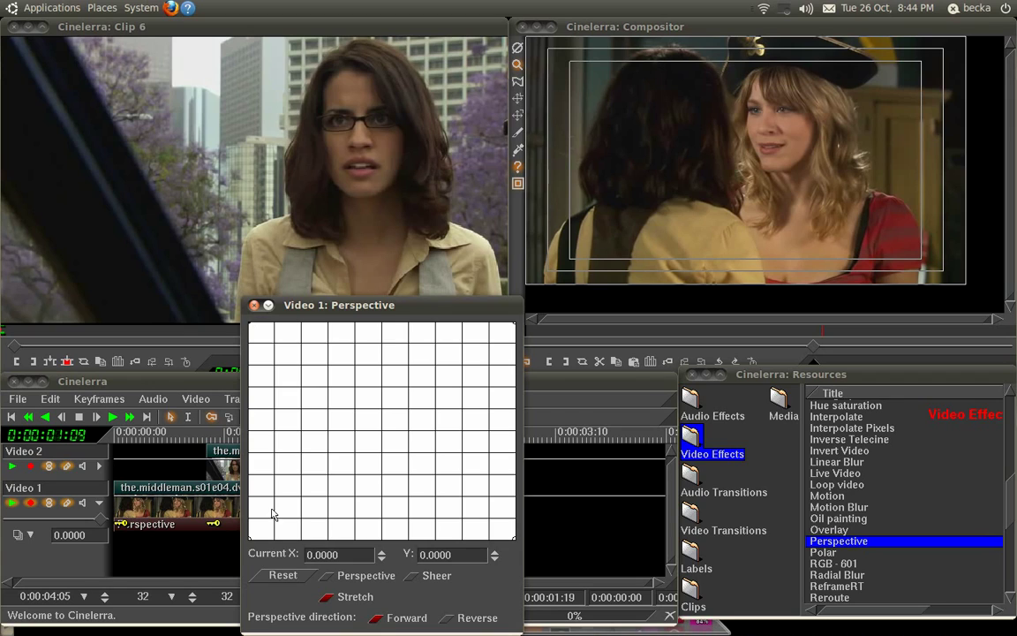
click(348, 557)
text(50)
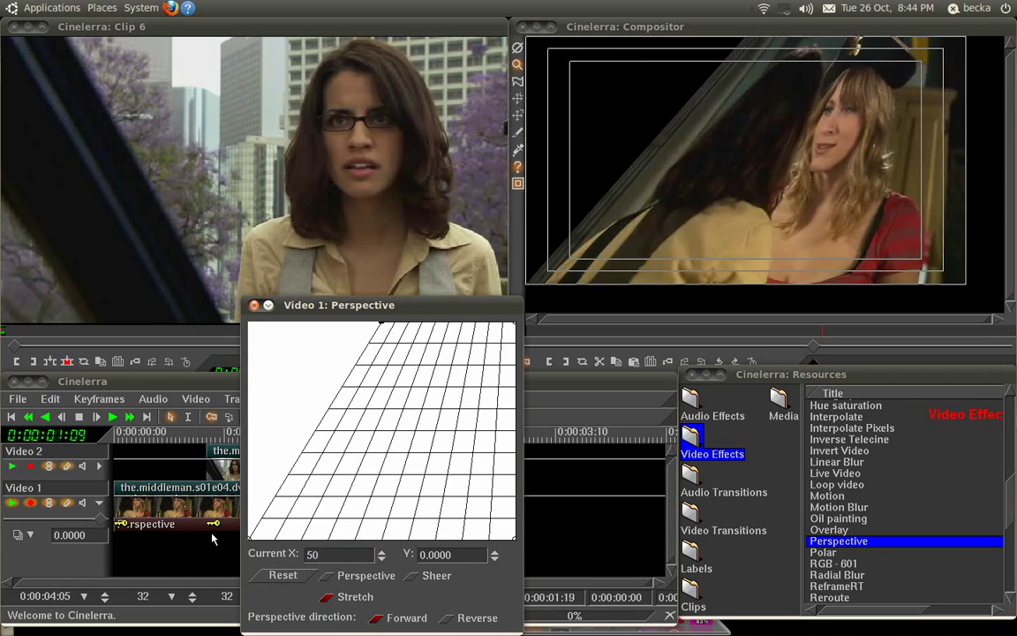
key(BackSpace)
key(BackSpace)
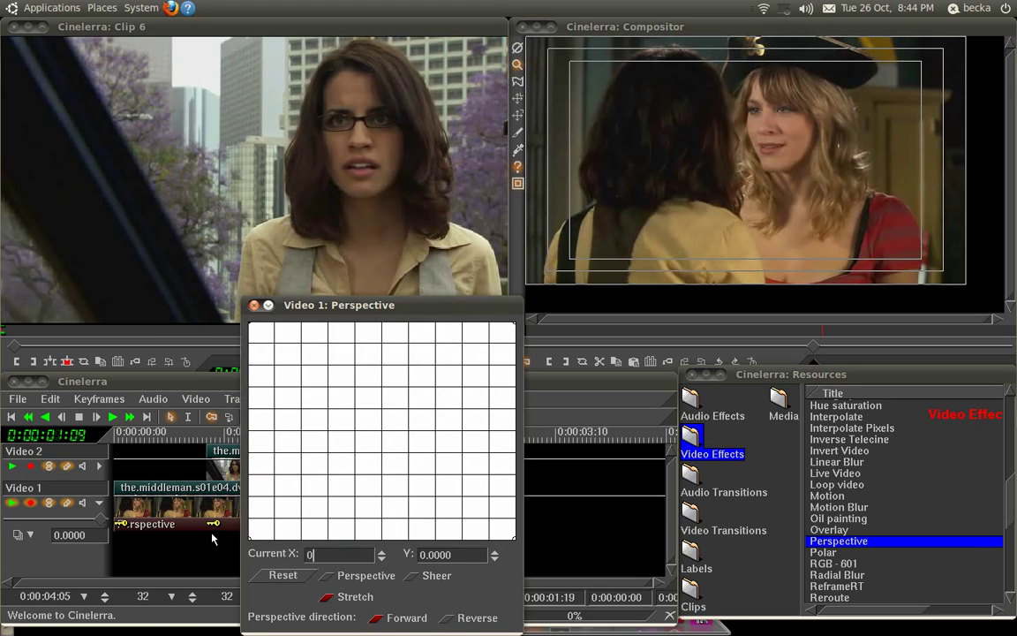
- Set the Y of the first clip's upper-left and lower-left Perspective corners to 50
key(Tab)
text(50)
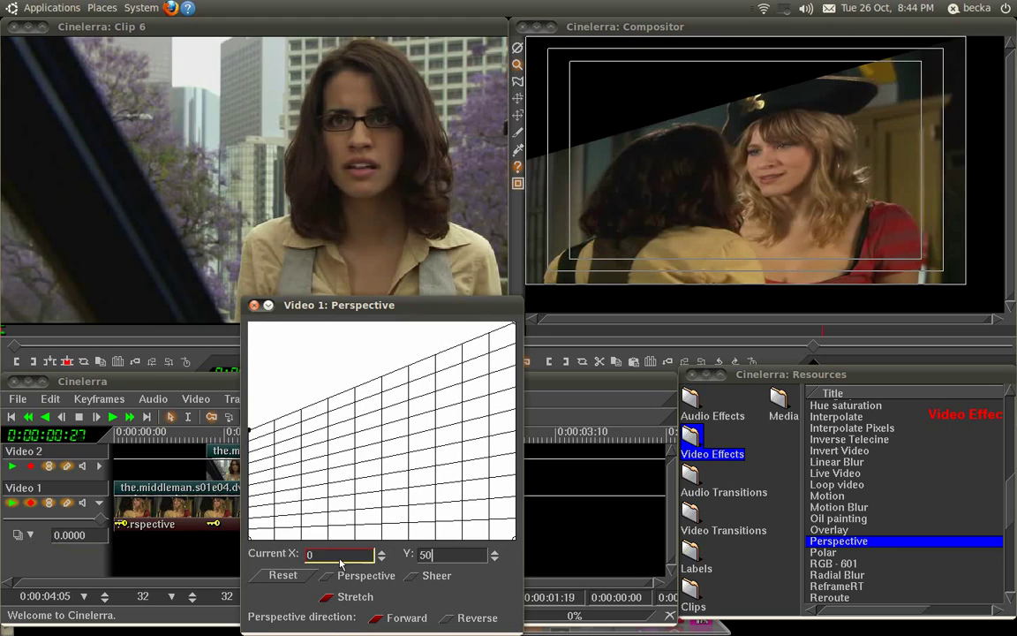
click(252, 537)
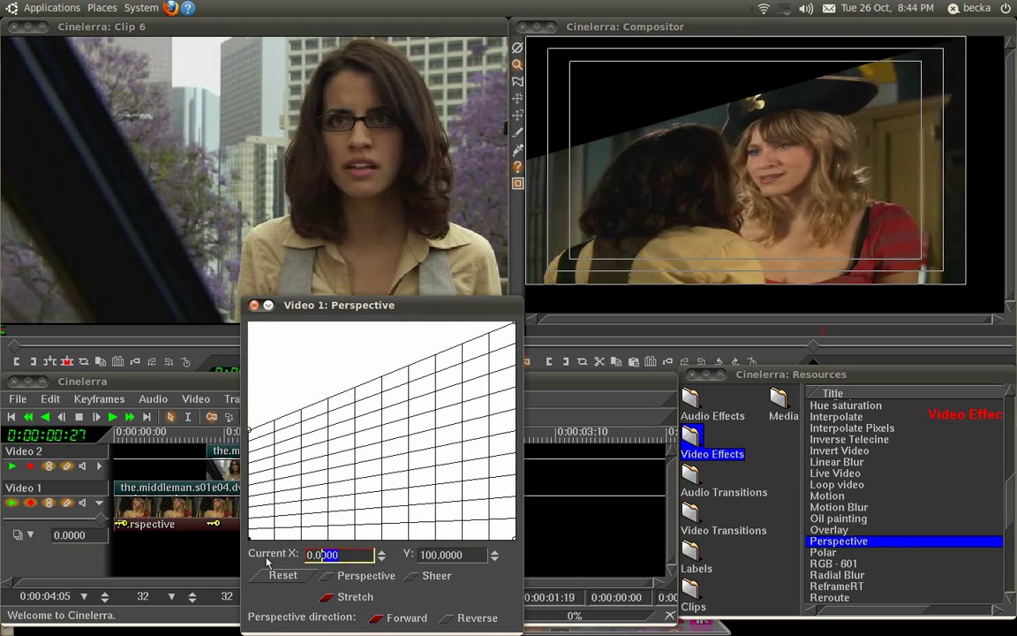
key(Tab)
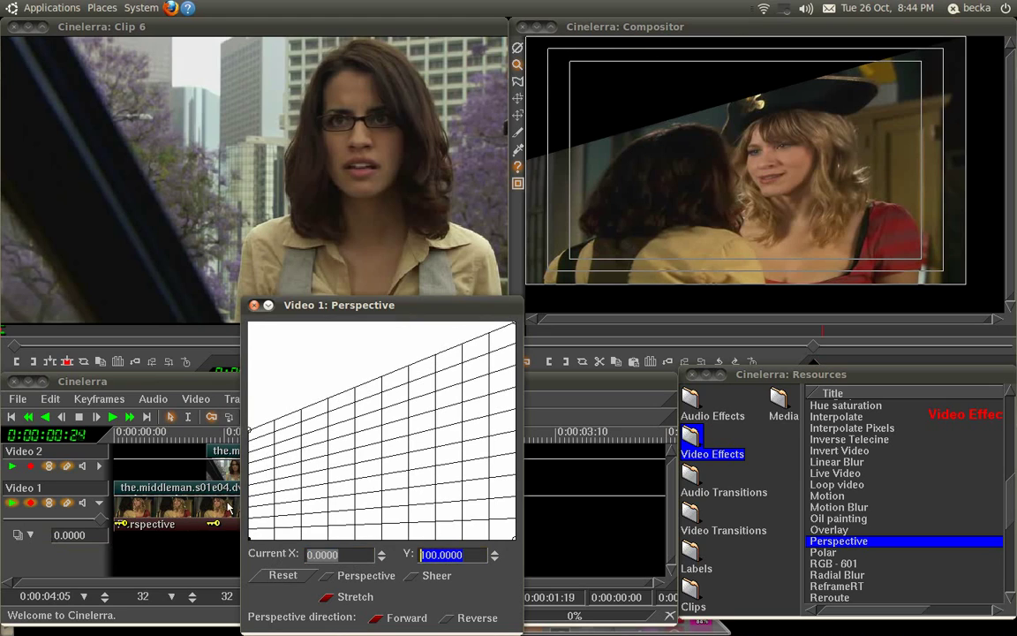
text(50)
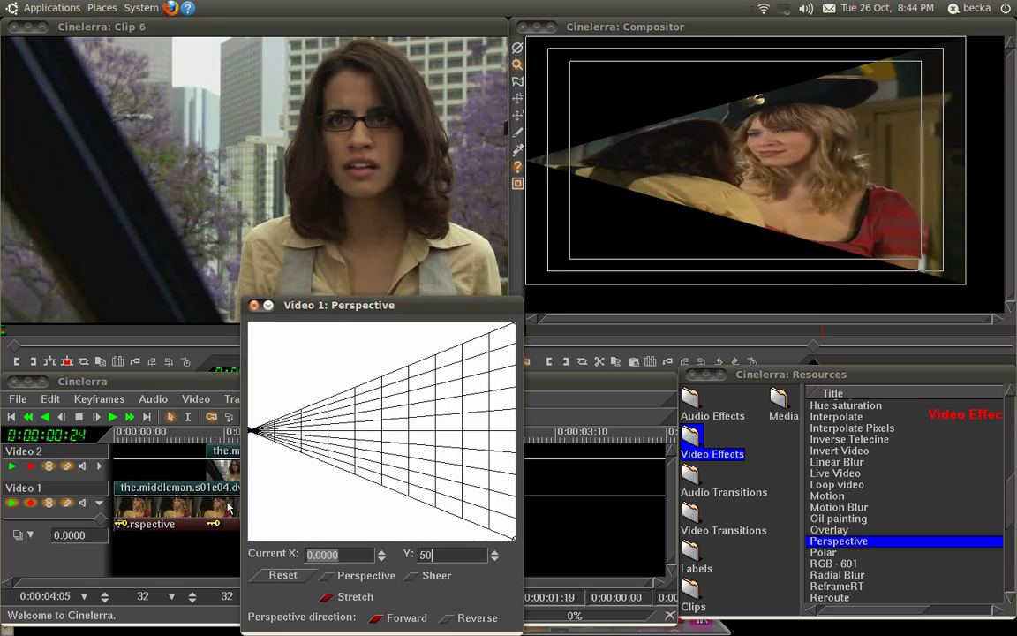
- Set the X of the first clip's lower-right and upper-right Perspective corners to 0
click(515, 542)
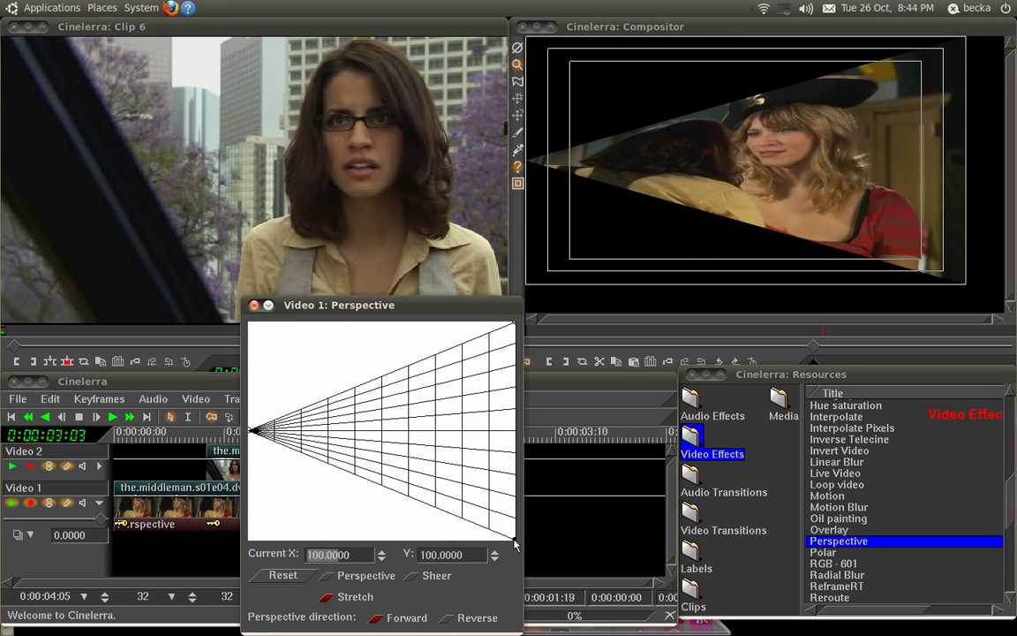
drag(367, 555, 107, 542)
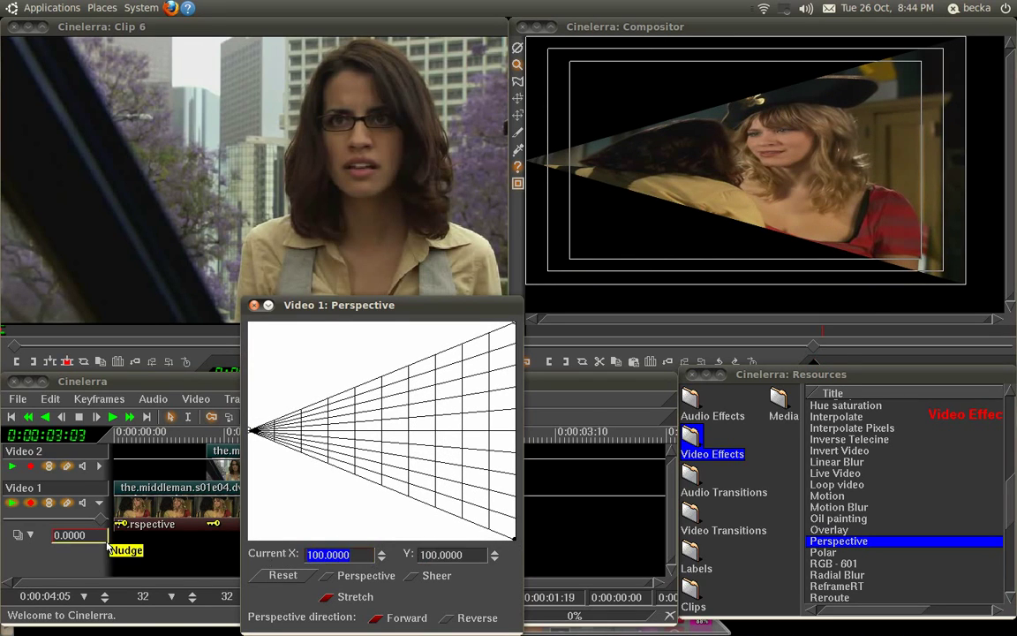
text(0)
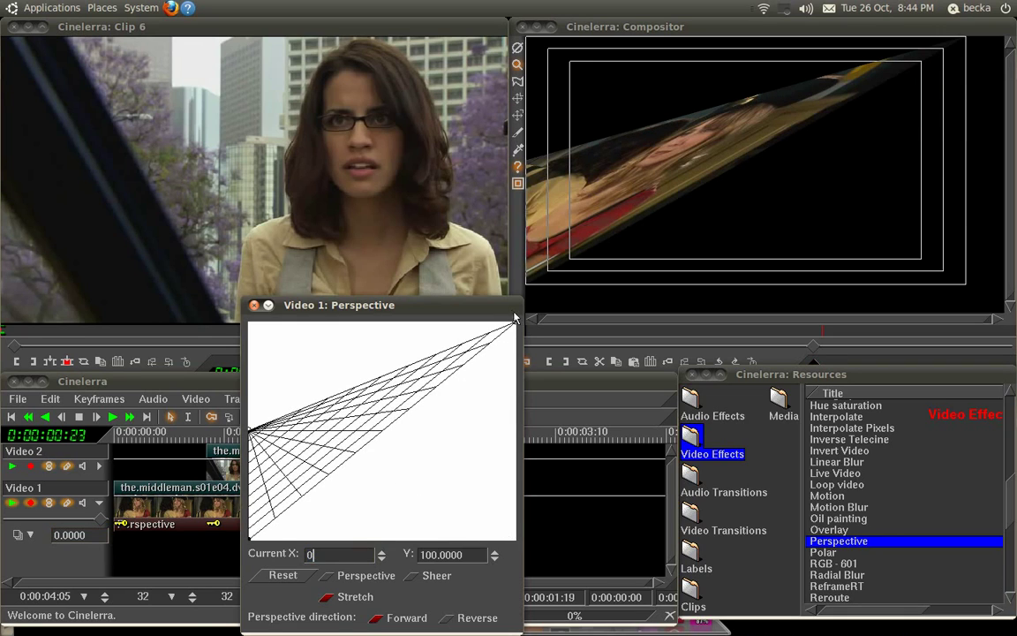
click(517, 326)
key(ctrl+a)
text(0)
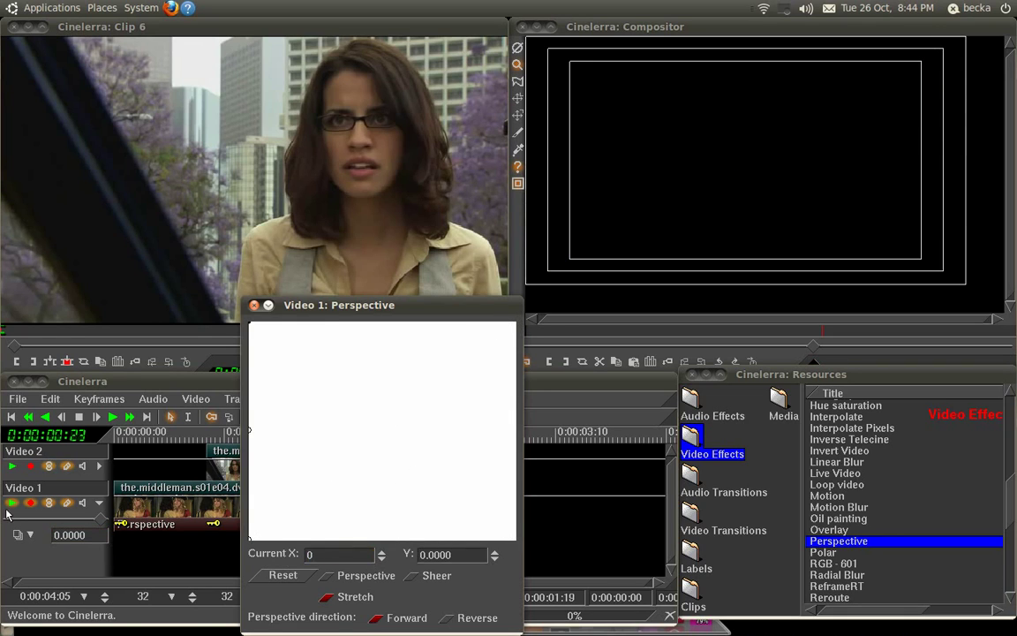
- Close the Perspective settings and scrub through the first clip to check its flip animation
click(255, 306)
mouse_move(218, 440)
mouse_down()
mouse_move(326, 441)
mouse_move(154, 441)
mouse_move(202, 440)
mouse_up()
click(293, 442)
click(300, 435)
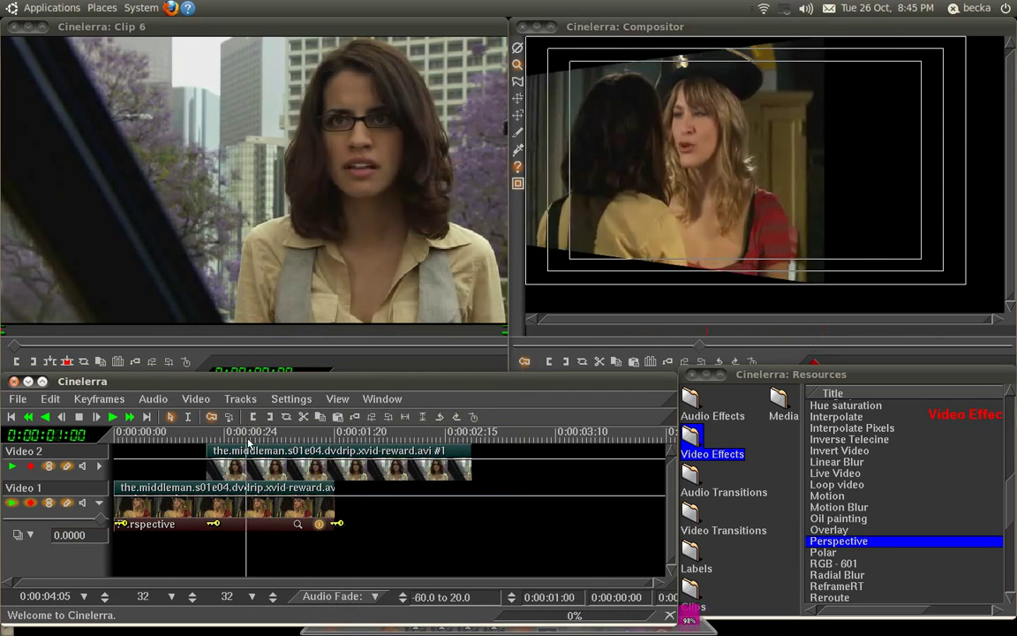
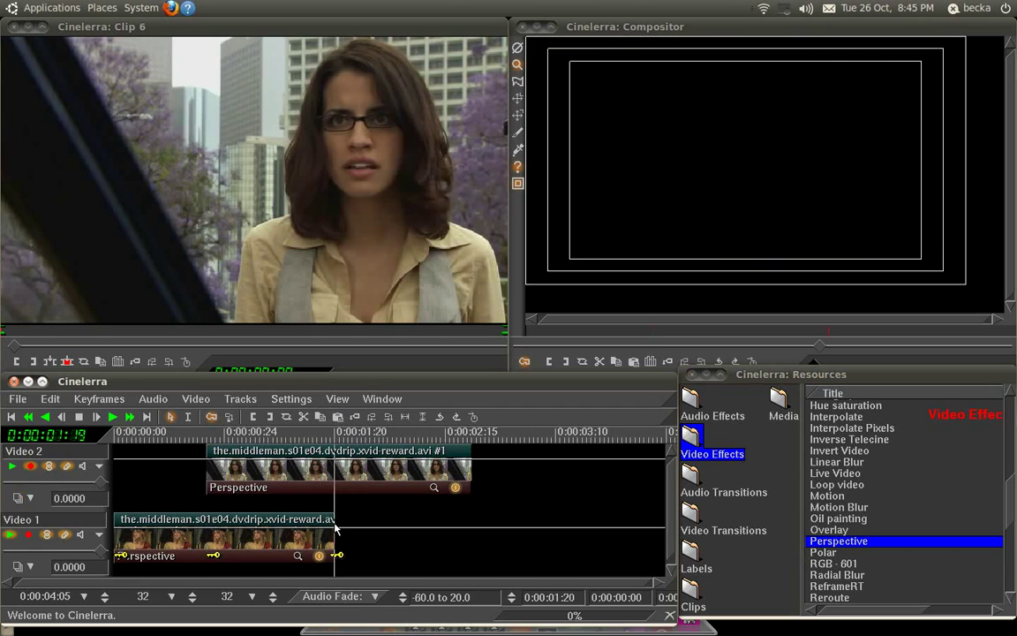
- Reset the second clip's Perspective effect at the first clip's end and turn playback of Video 2 on
click(434, 487)
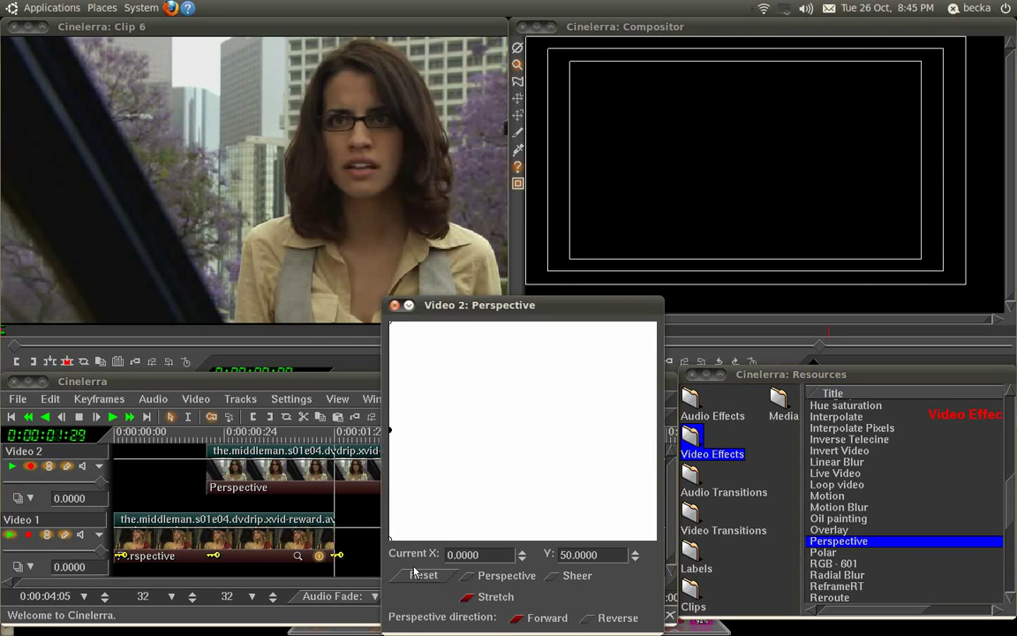
click(418, 576)
click(395, 306)
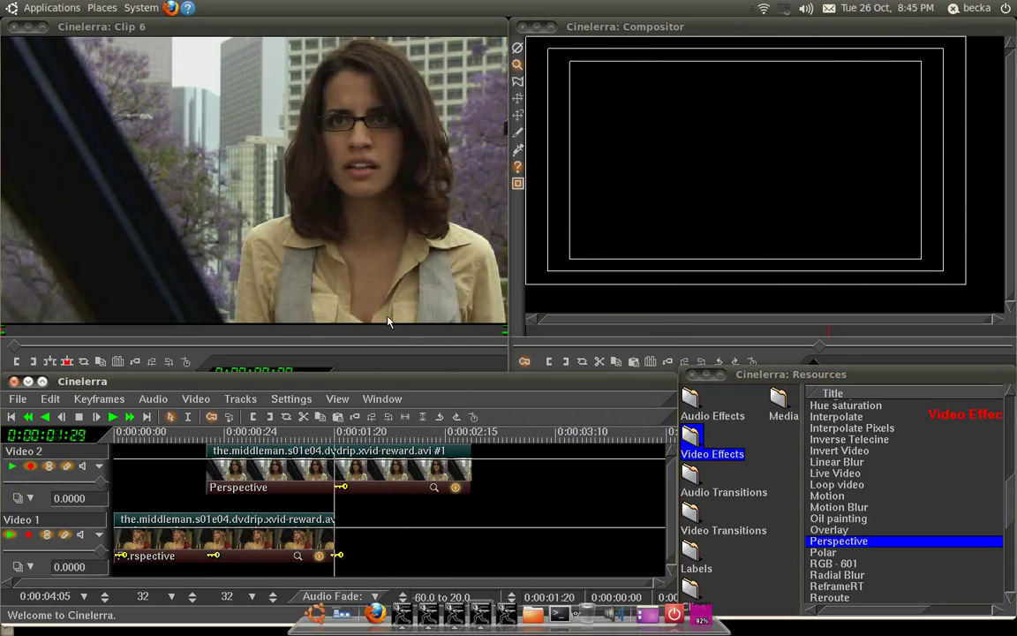
click(10, 468)
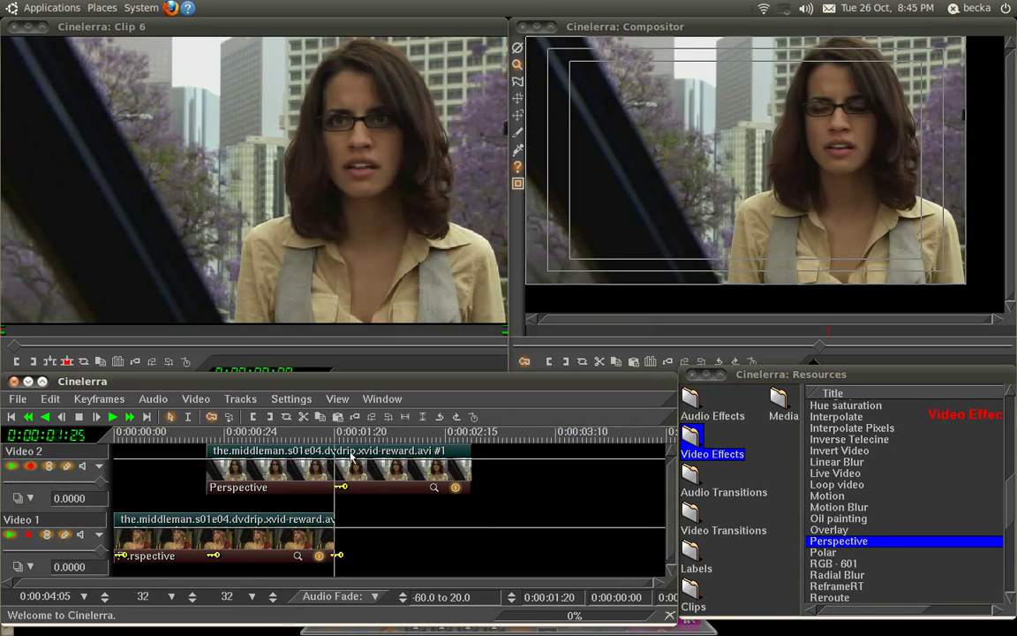
- At the second clip's start, set the Y of its lower-right and upper-right Perspective corners to 50
drag(311, 439, 212, 454)
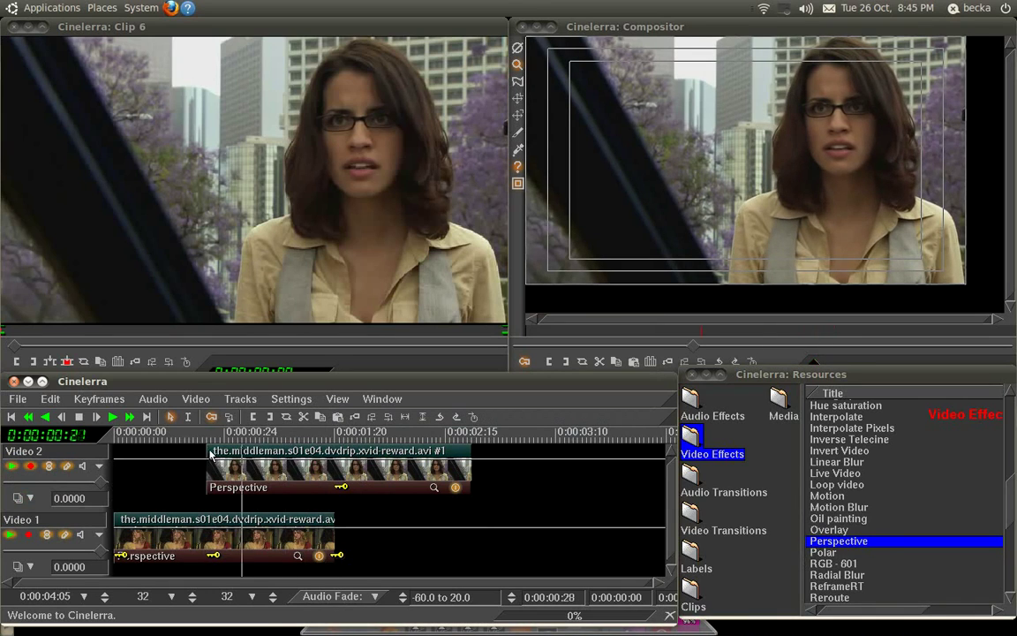
click(433, 488)
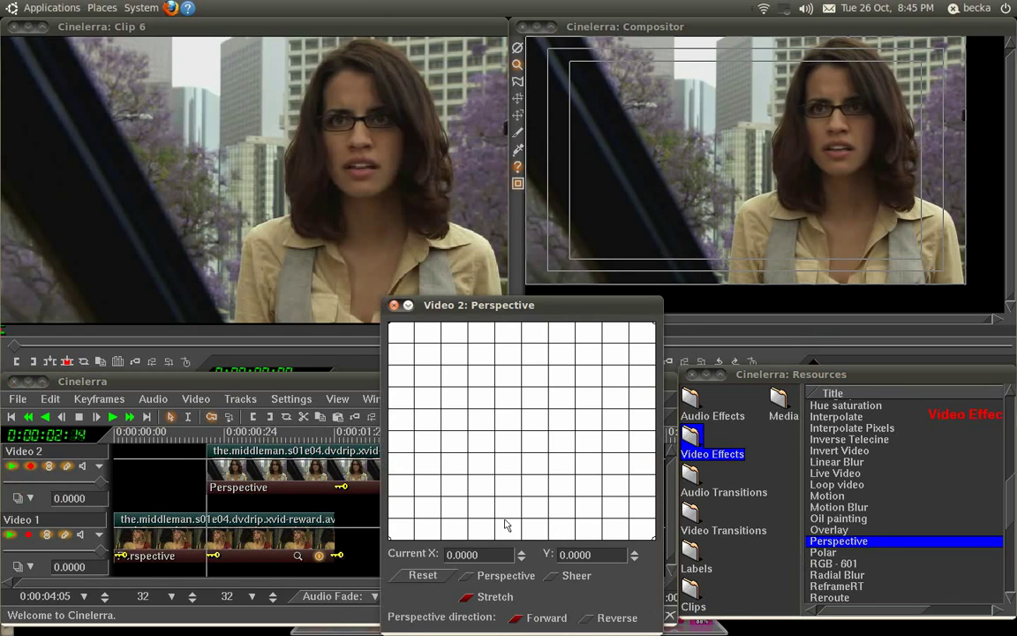
click(652, 542)
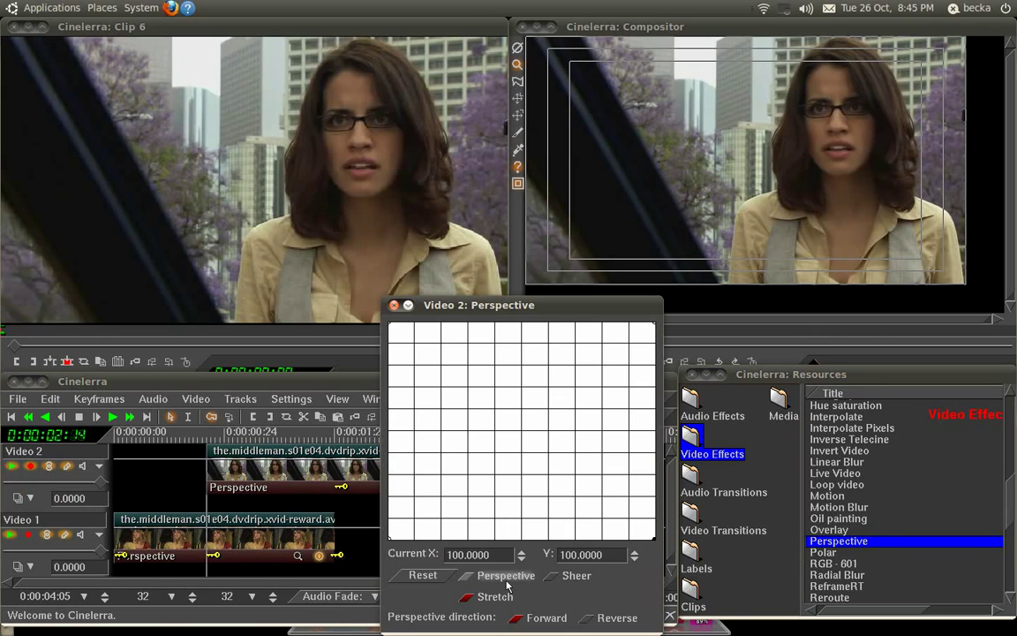
click(599, 555)
drag(627, 560, 465, 545)
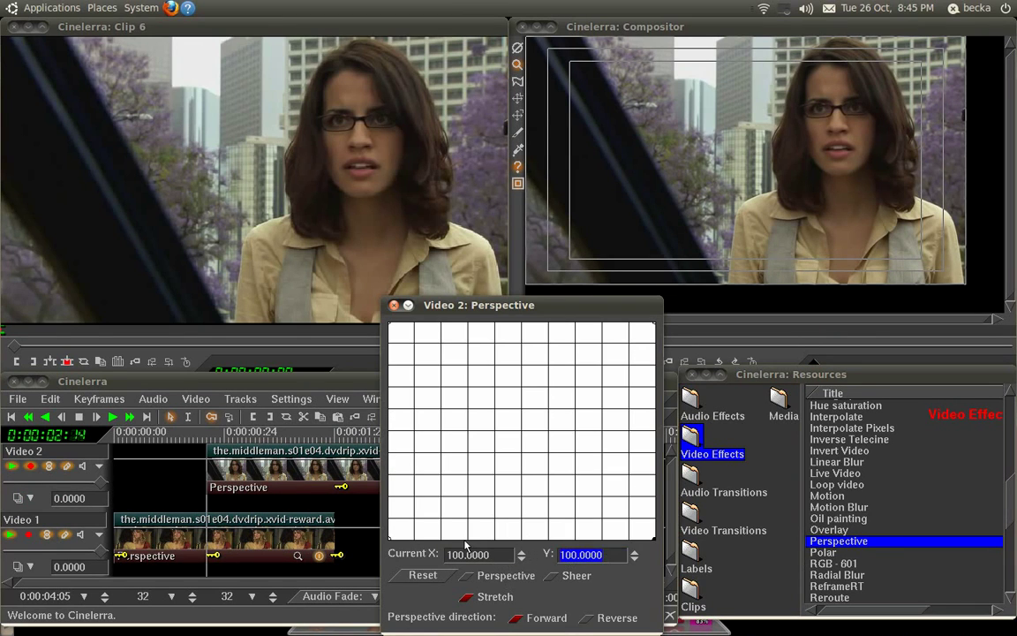
text(50)
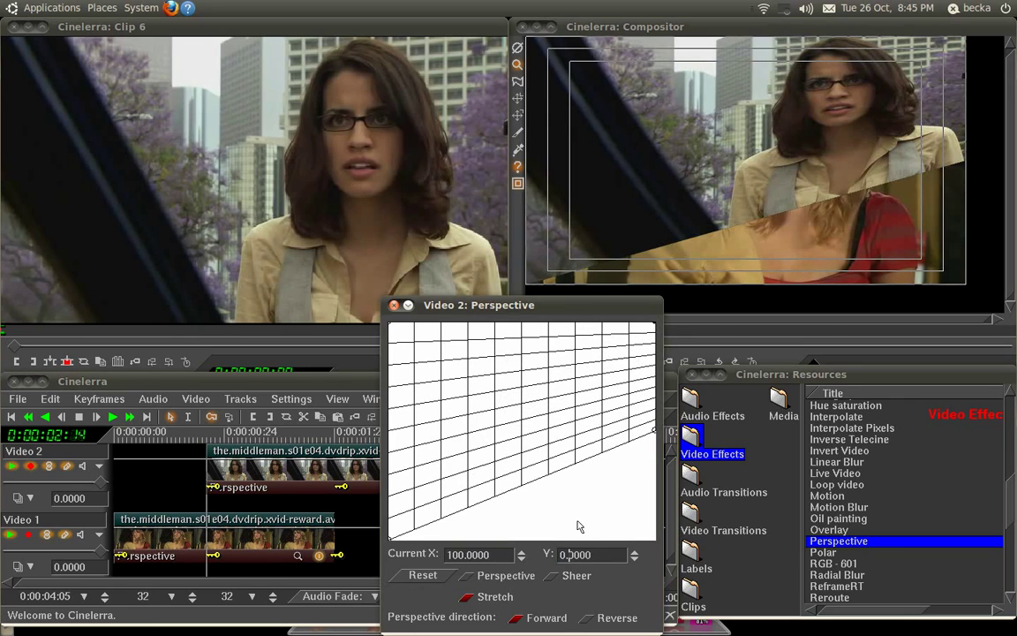
drag(613, 563, 334, 473)
text(50)
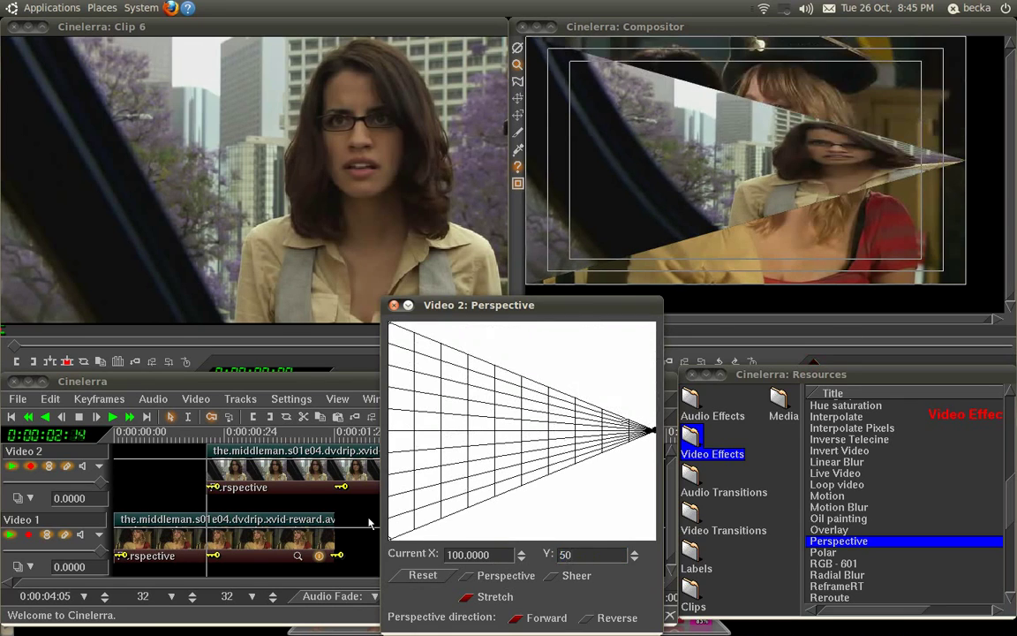
- Set the X of the second clip's upper-left and lower-left Perspective corners to 100 and close the settings
click(392, 328)
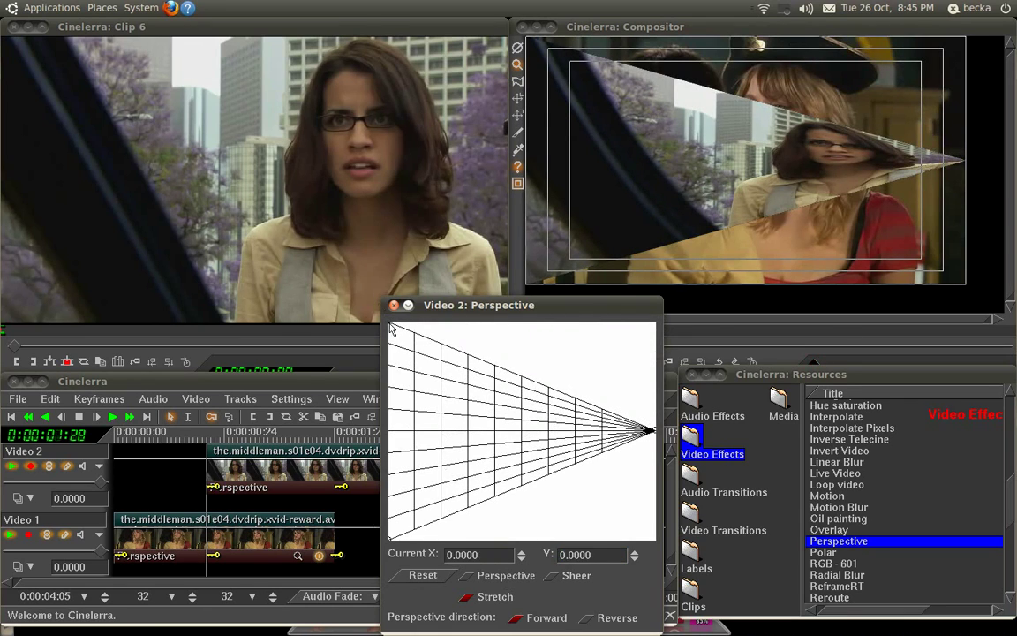
drag(494, 558, 276, 537)
text(100)
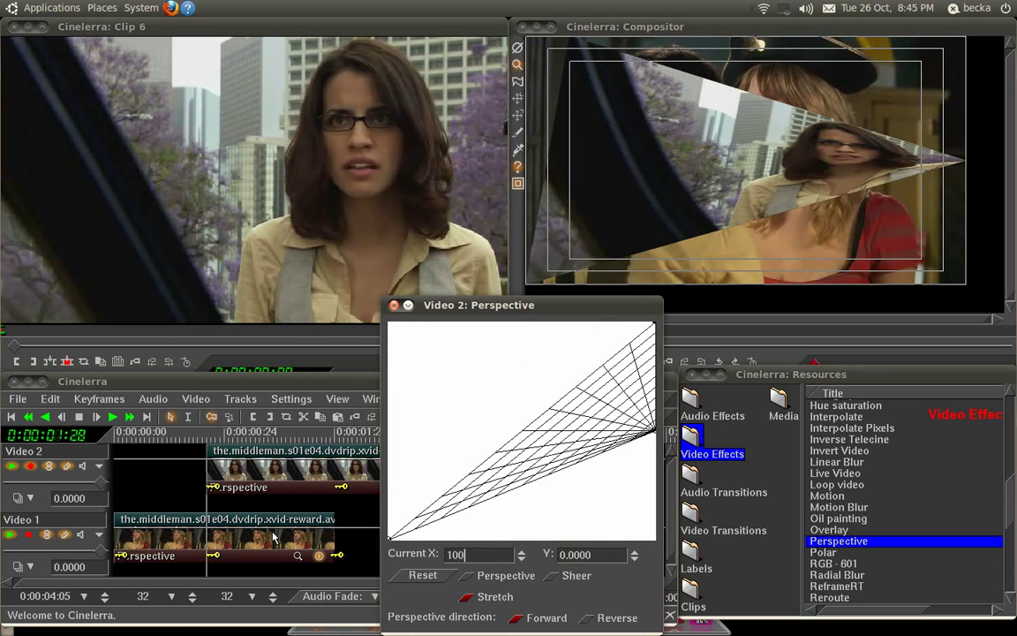
click(391, 540)
drag(499, 555, 447, 555)
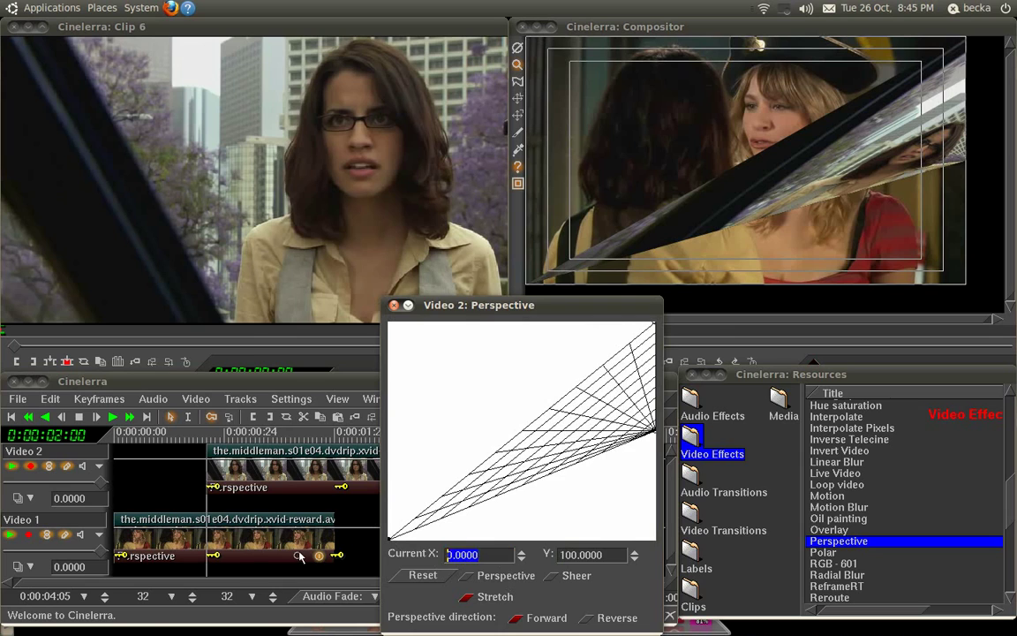
text(100)
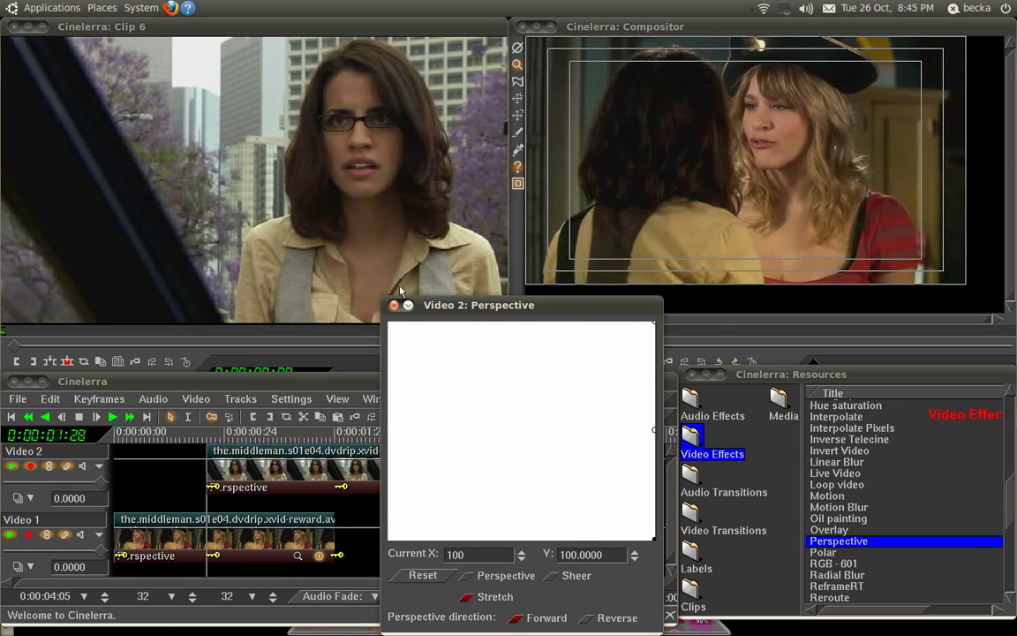
click(394, 305)
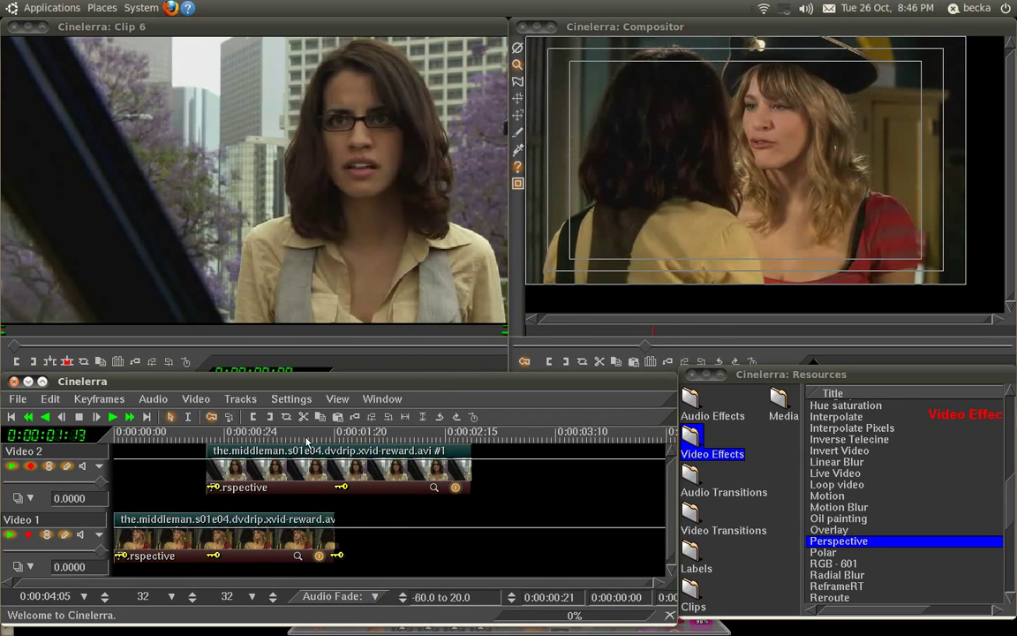
- Scrub through the overlapping clips and play them back to check the complete flip transition
click(166, 439)
drag(166, 439, 356, 407)
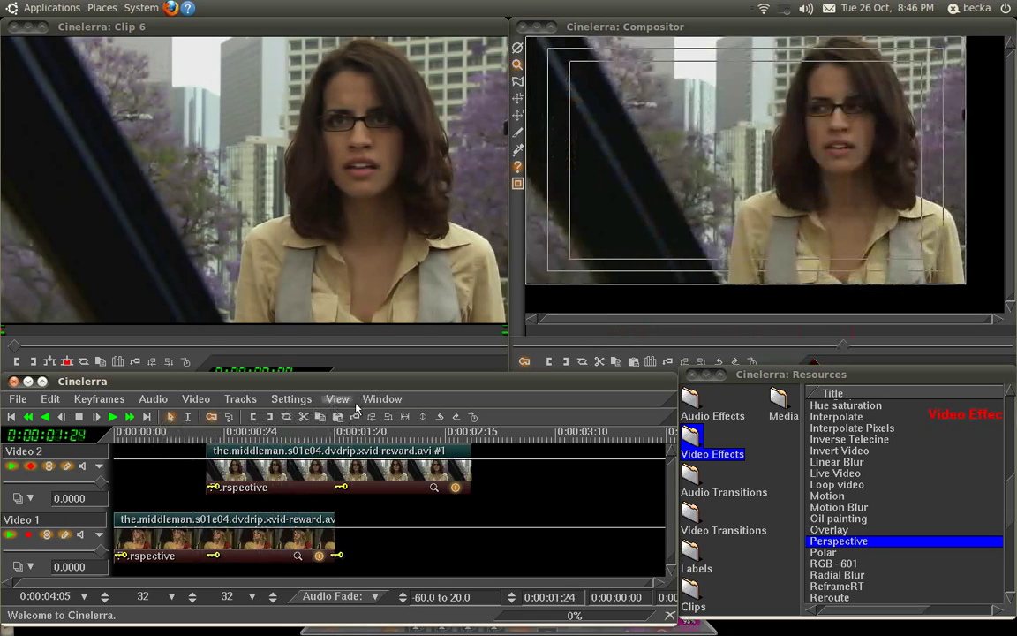
click(135, 444)
drag(135, 444, 337, 429)
drag(179, 441, 163, 441)
key(space)
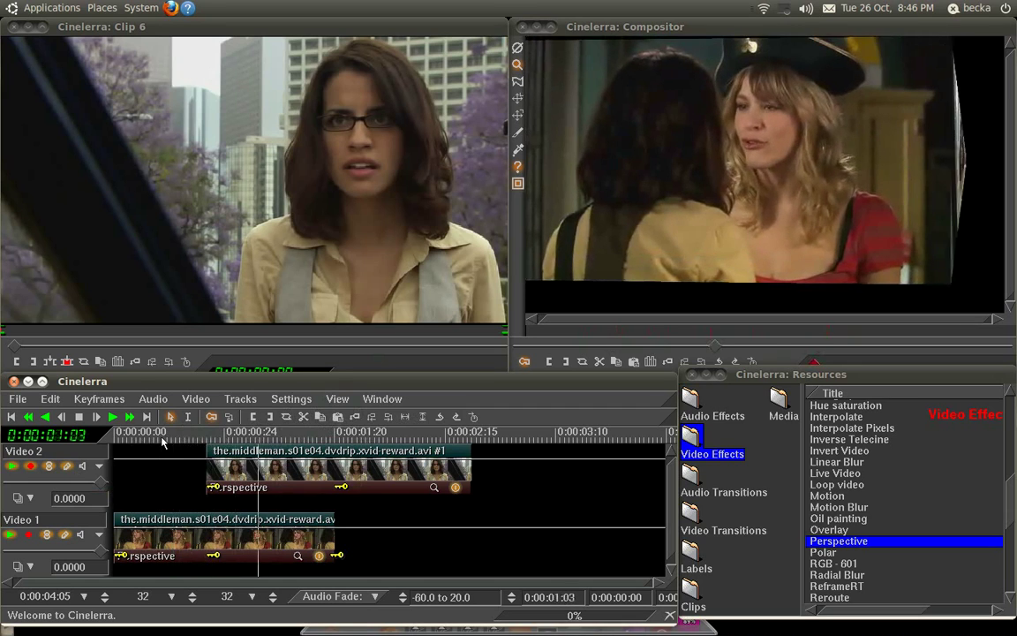
key(space)
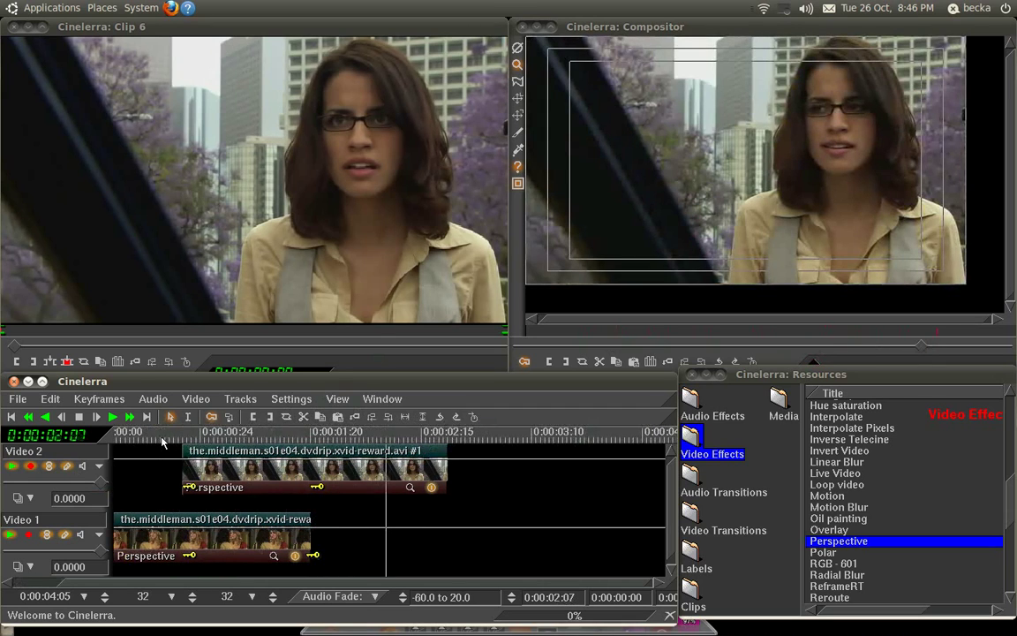